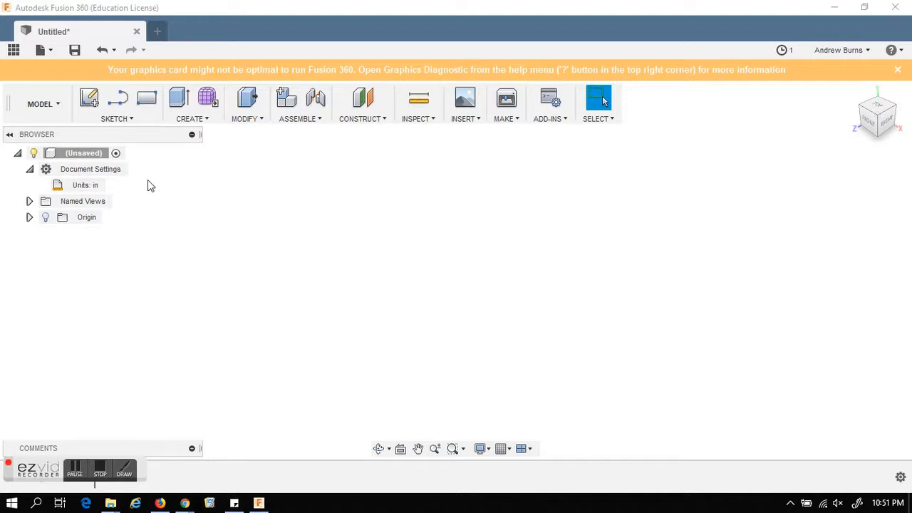
- Open the Demo project among the saved projects and close the project list
left_click(13, 51)
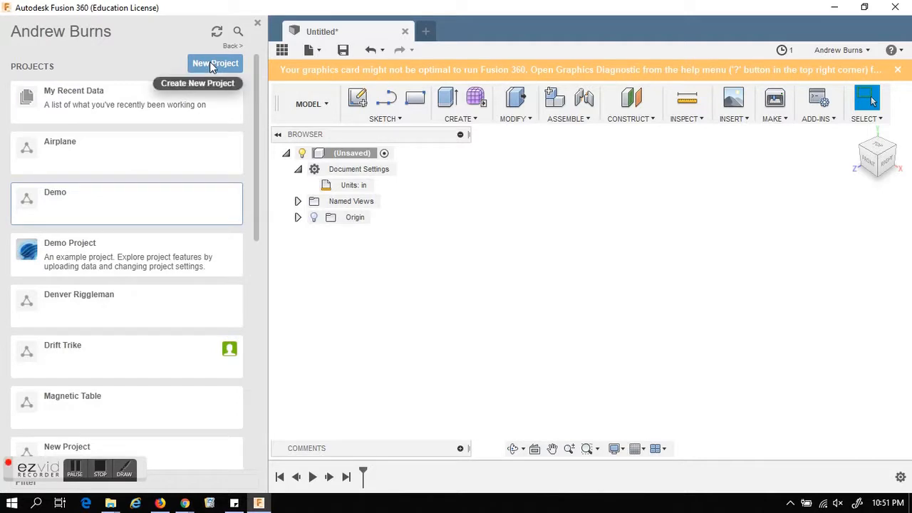
left_click(80, 199)
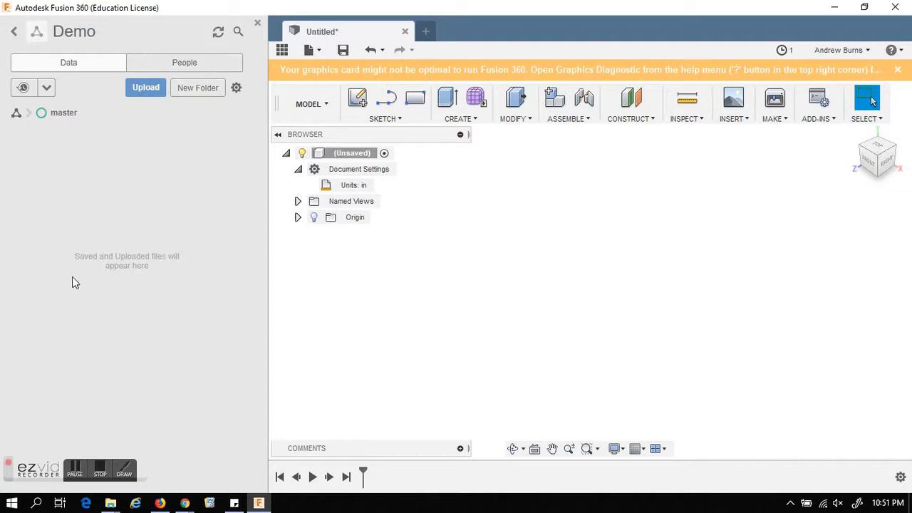
left_click(257, 23)
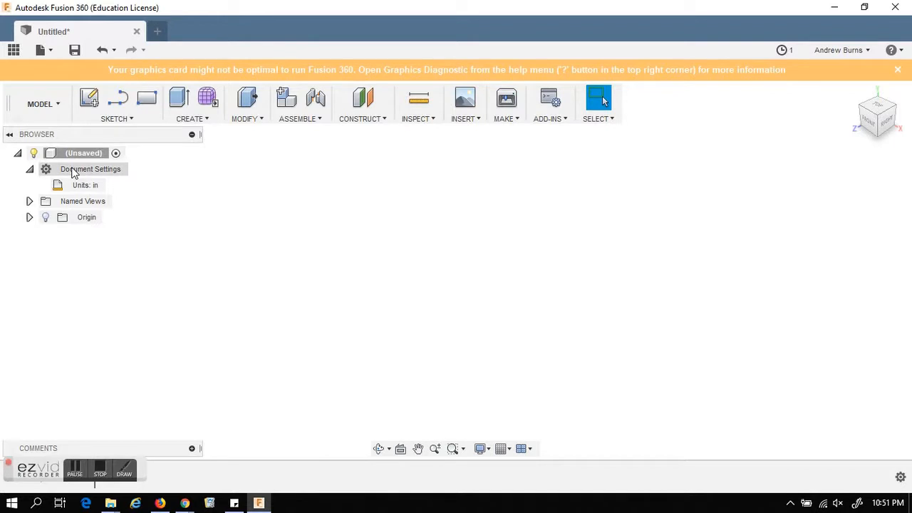
- Examine the unit types available for the document, and leave the unit settings without applying a change
mouse_move(93, 188)
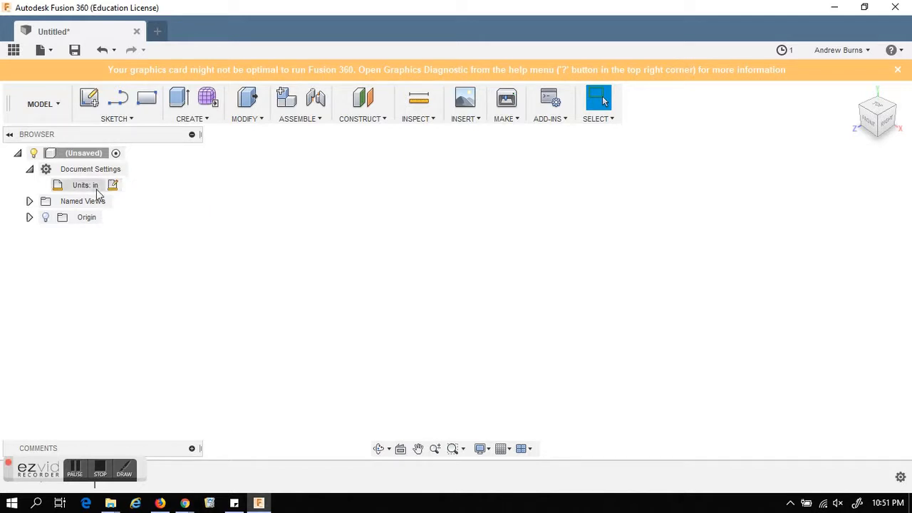
left_click(112, 187)
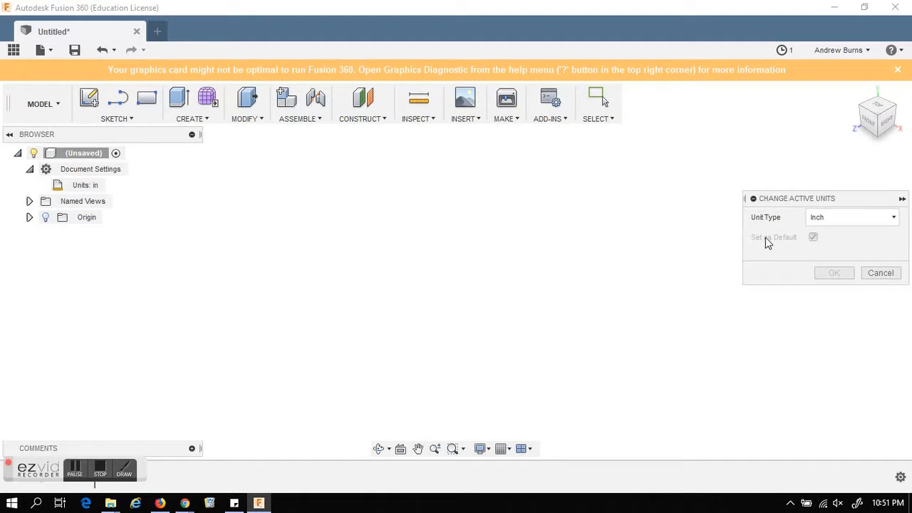
left_click(824, 218)
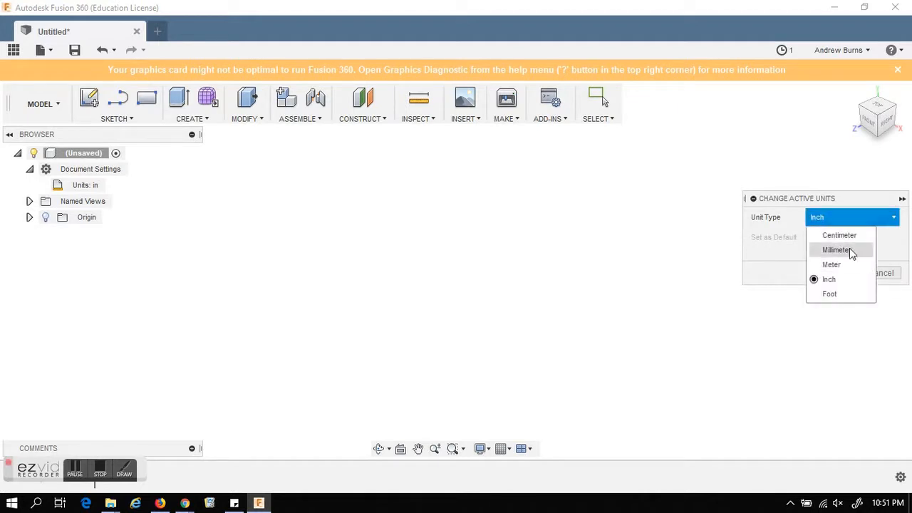
left_click(865, 216)
left_click(882, 273)
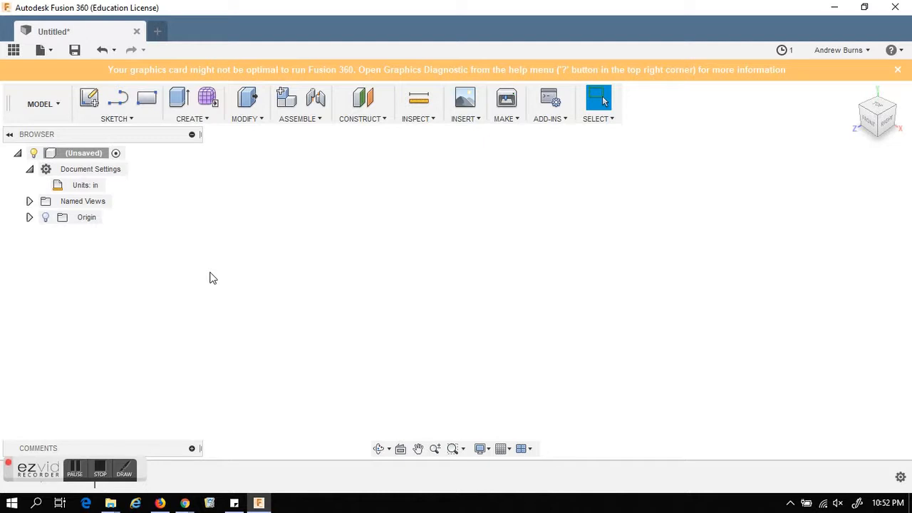
- Create a new sketch on the horizontal origin plane
left_click(125, 119)
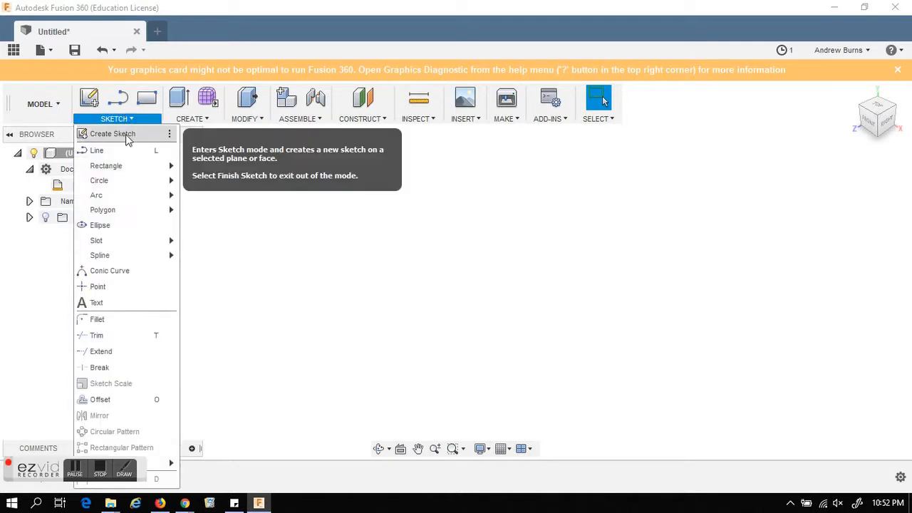
left_click(126, 133)
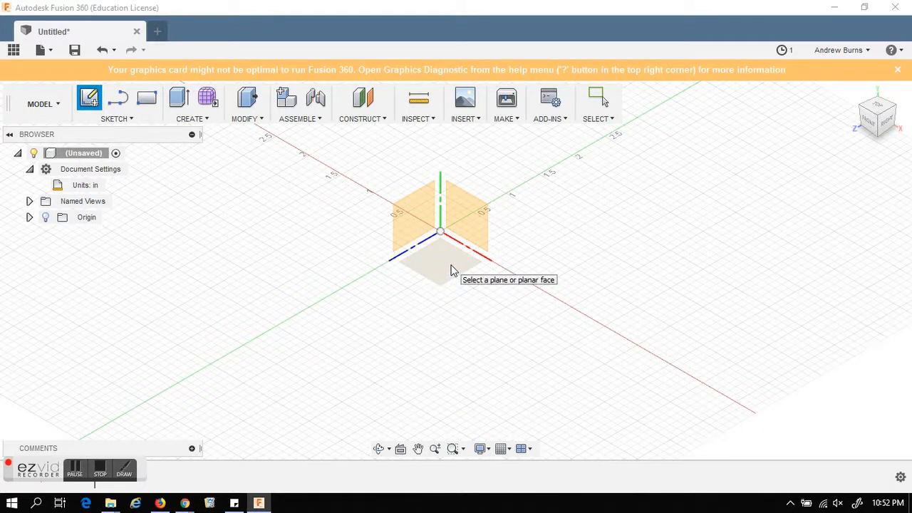
left_click(451, 271)
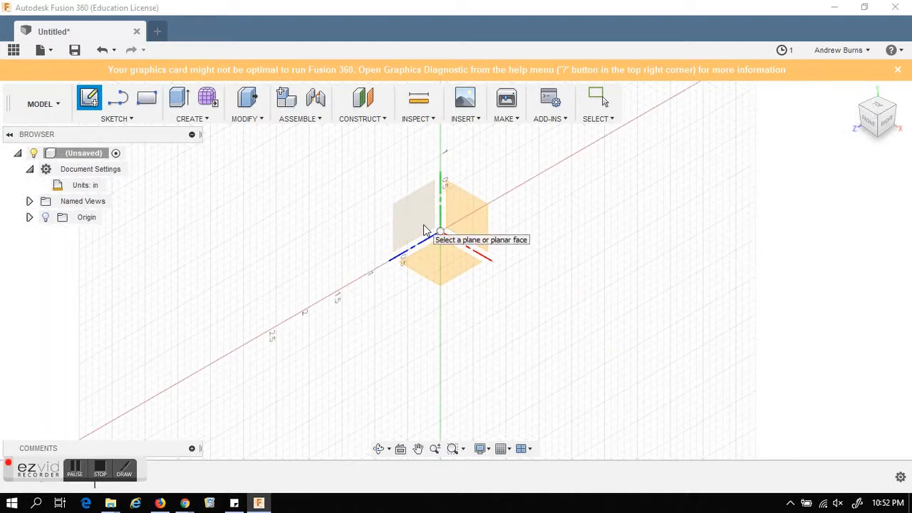
left_click(440, 273)
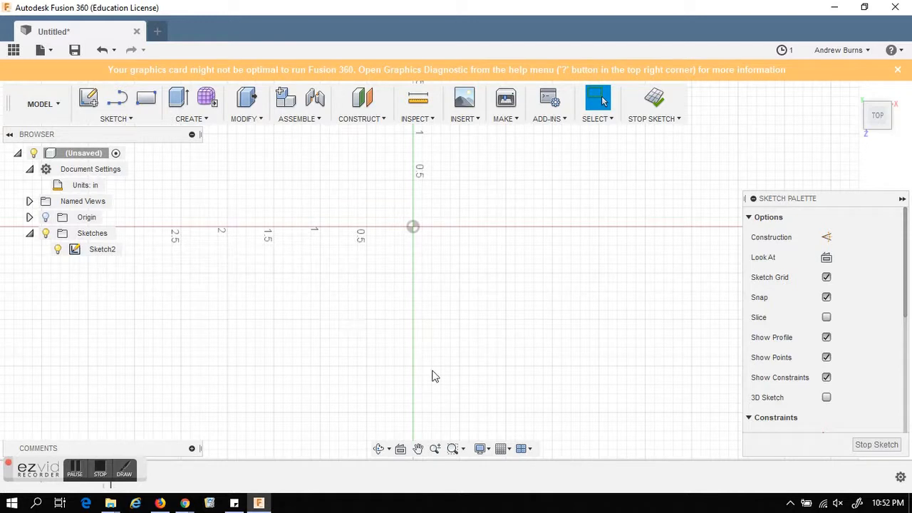
- Sketch a 1 in line from the origin at a 40-degree angle to the horizontal axis, and undo it
left_click(122, 119)
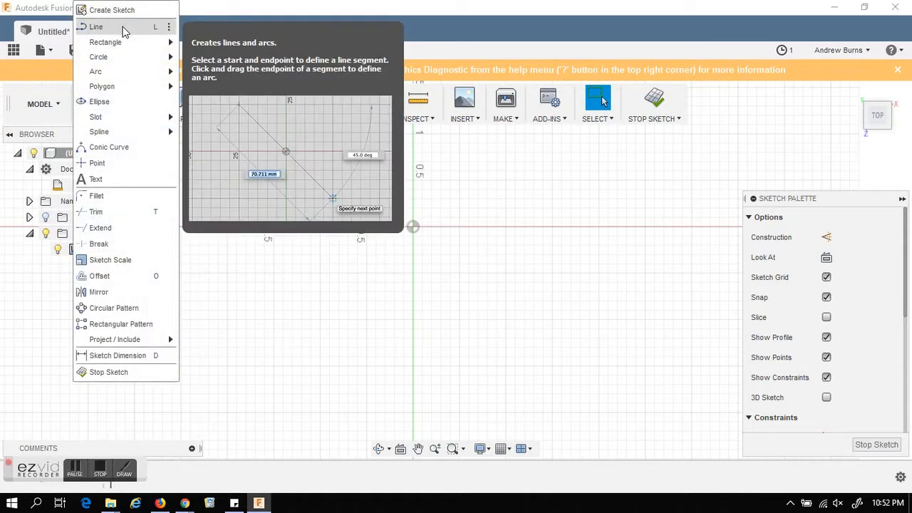
left_click(125, 28)
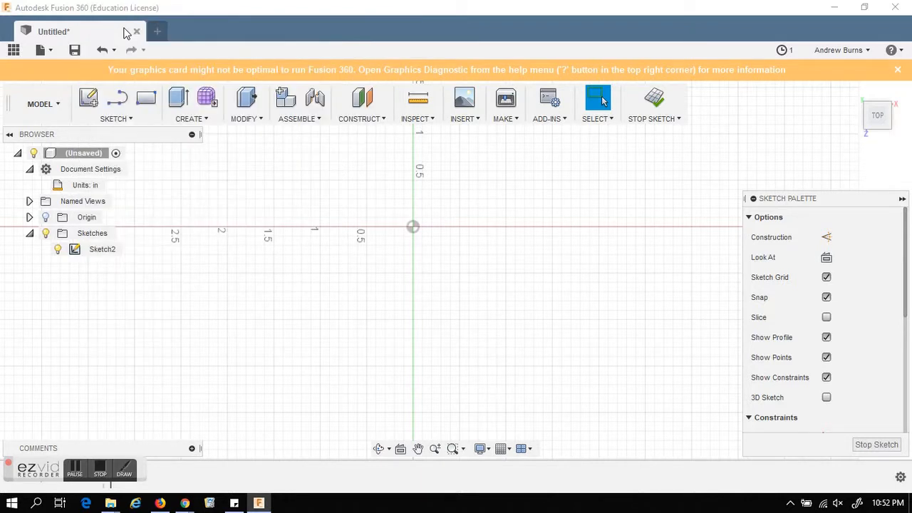
left_click(413, 228)
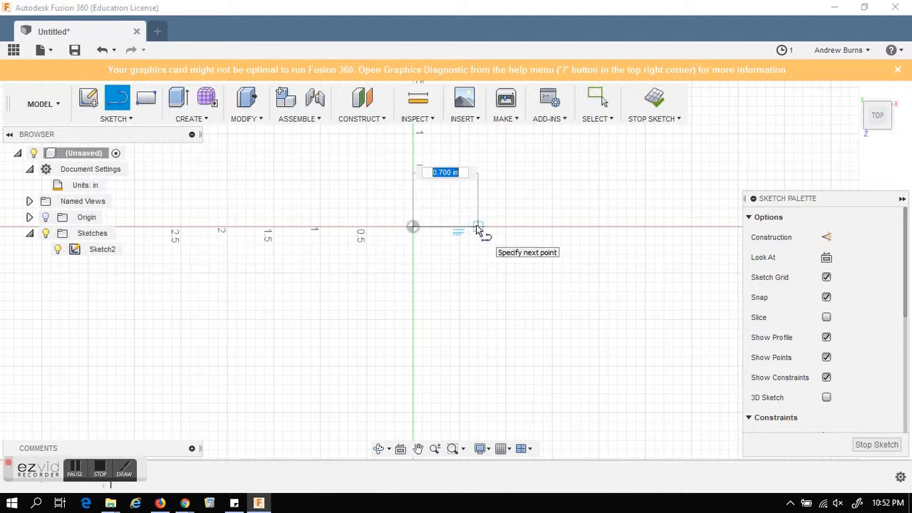
type("1")
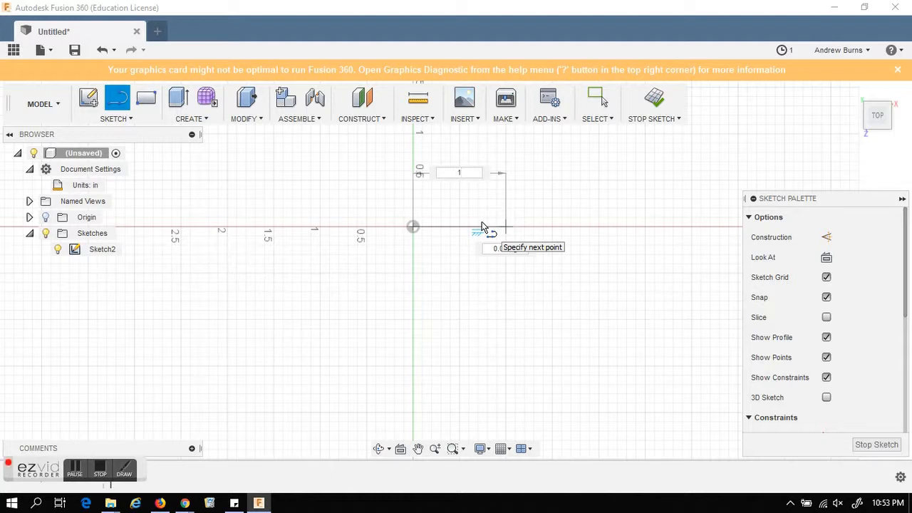
key("Tab")
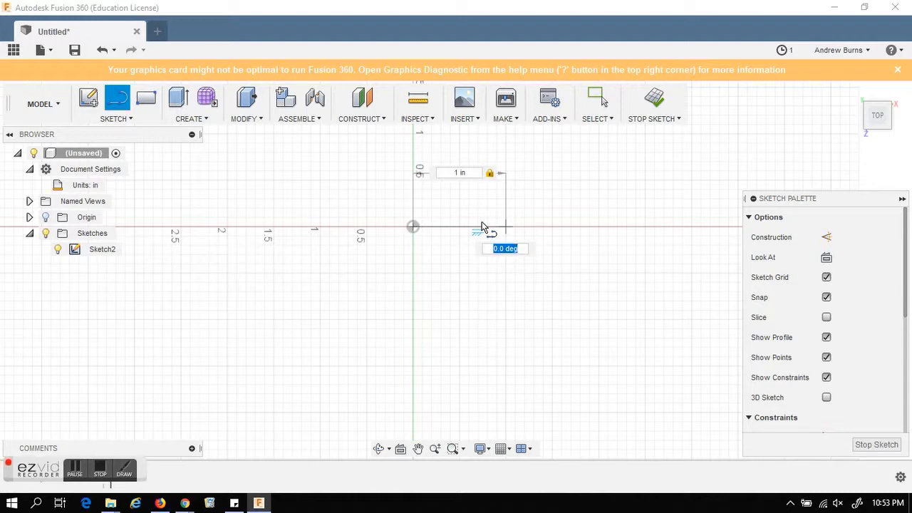
type("40")
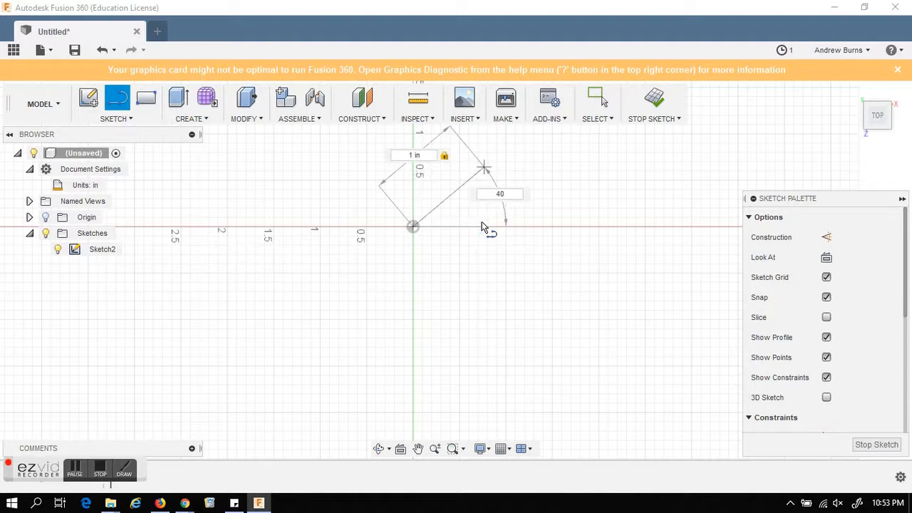
key("Tab")
key("Return")
key("Escape")
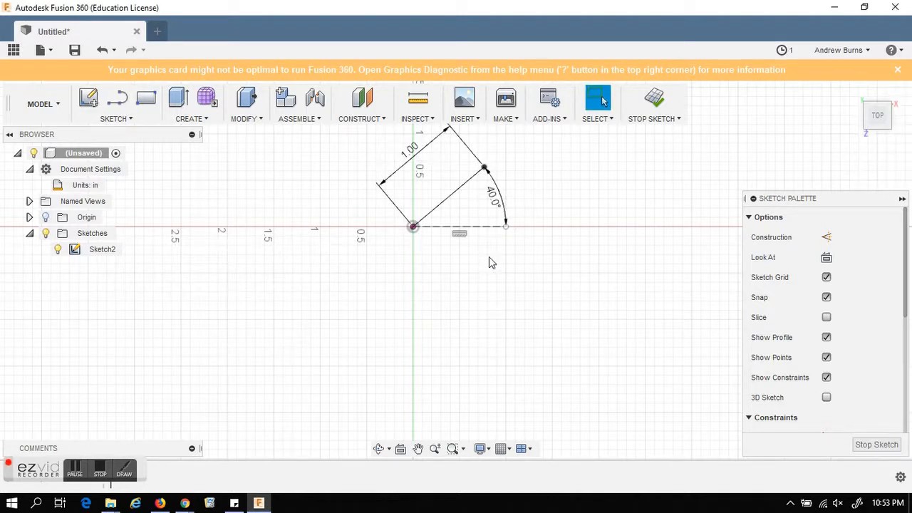
key("ctrl+z")
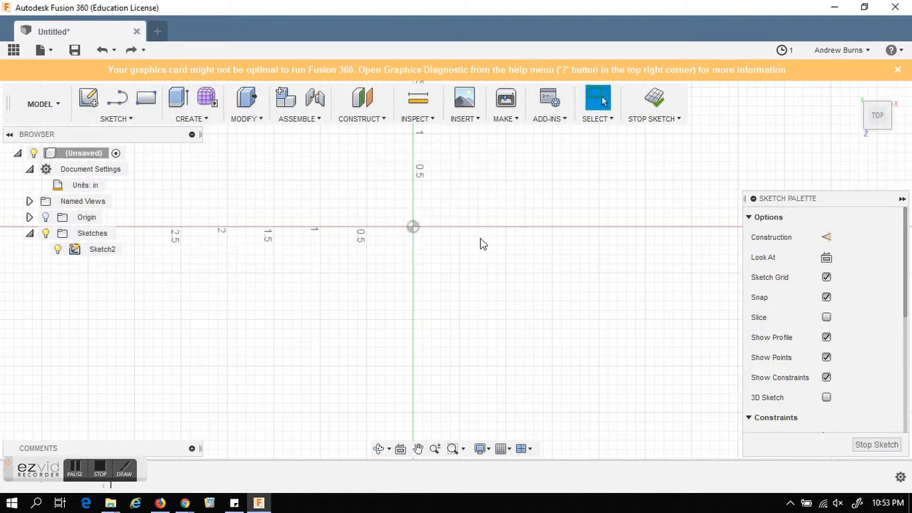
left_click(142, 120)
mouse_move(139, 45)
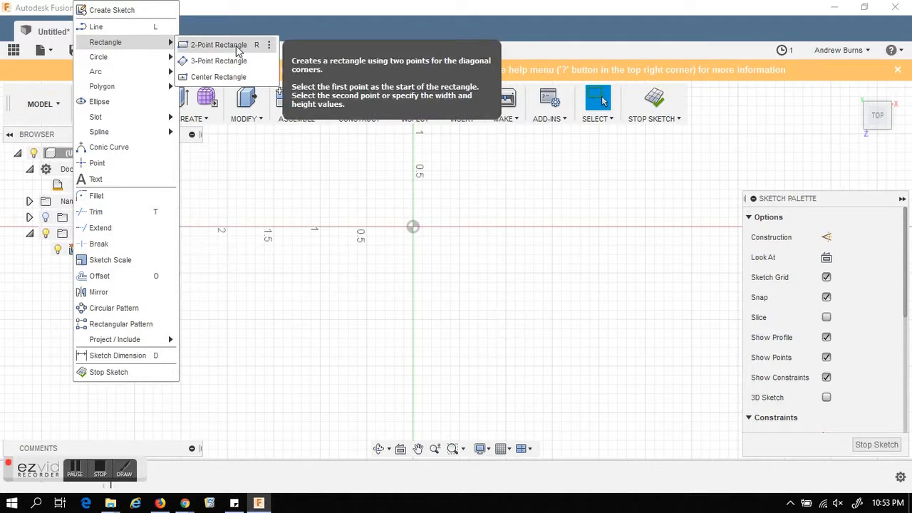
left_click(218, 45)
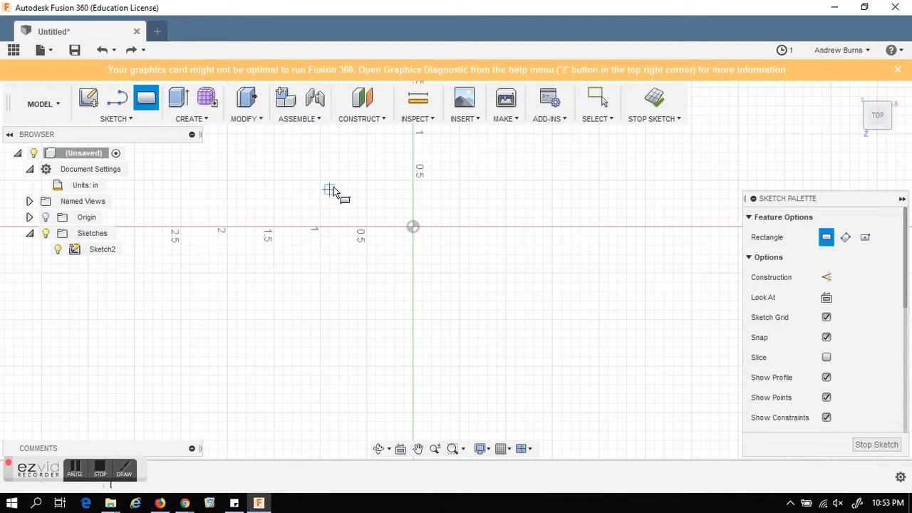
left_click(339, 197)
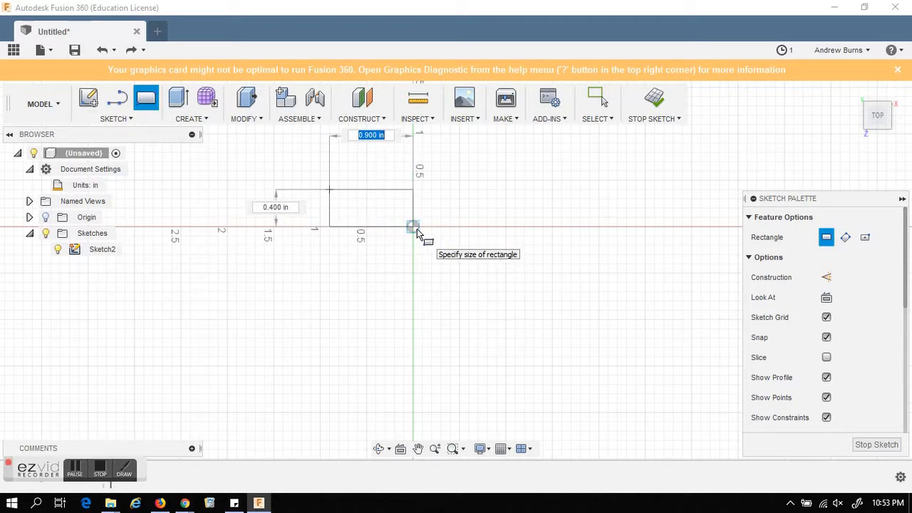
key("Tab")
key("Tab")
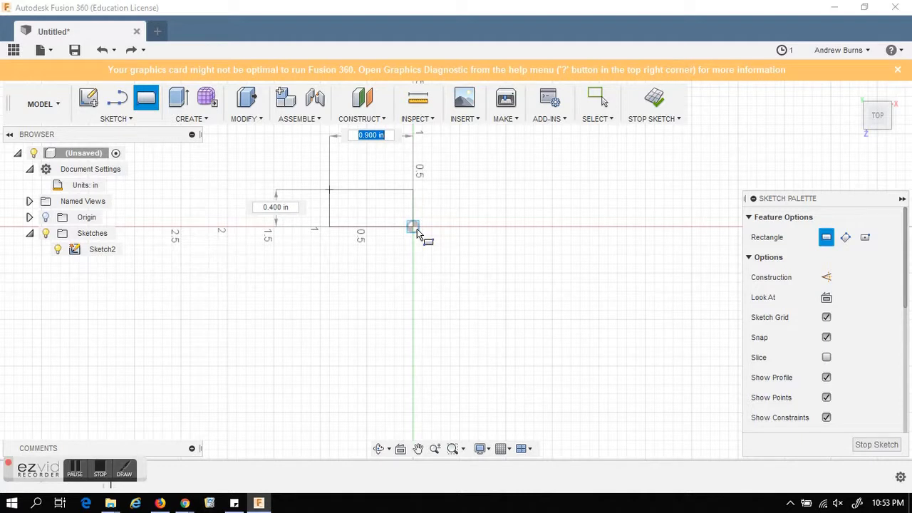
key("Escape")
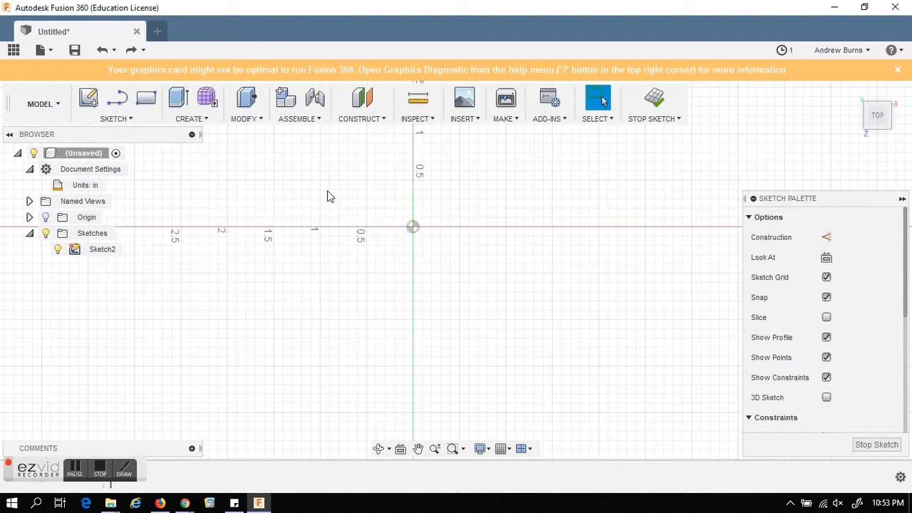
- Sketch a 3-point rectangle from the origin, about 1 in wide and 0.6 in high, and undo it
left_click(129, 120)
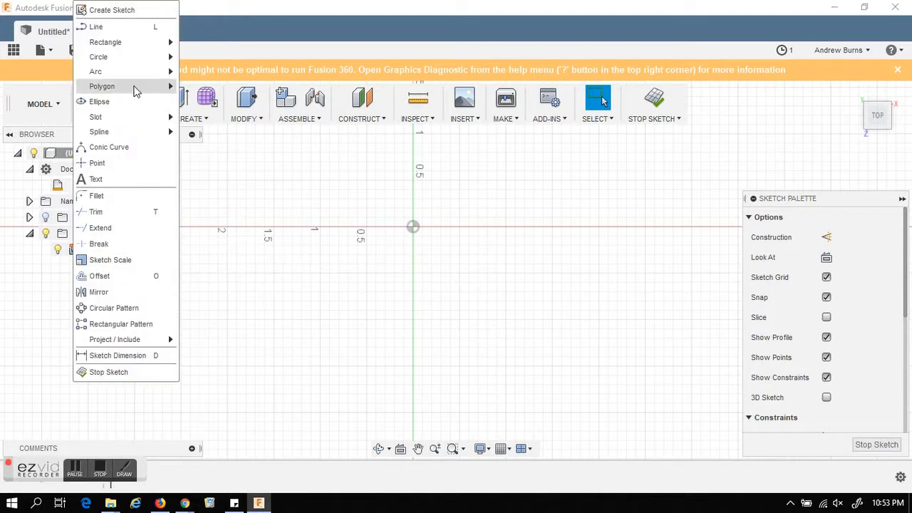
mouse_move(139, 43)
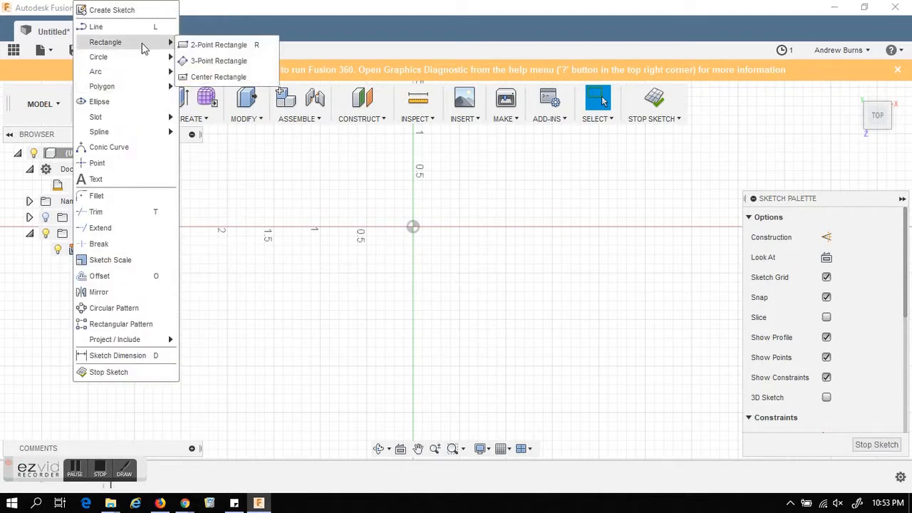
left_click(230, 64)
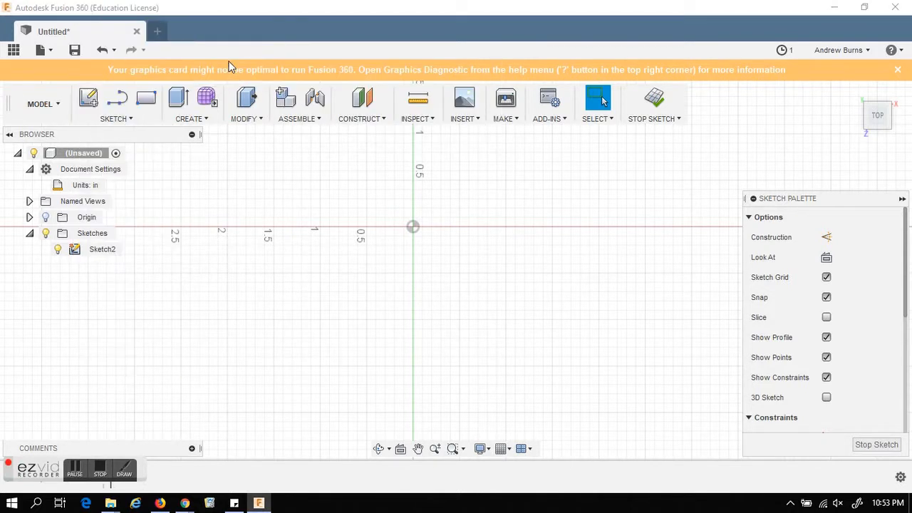
left_click(418, 233)
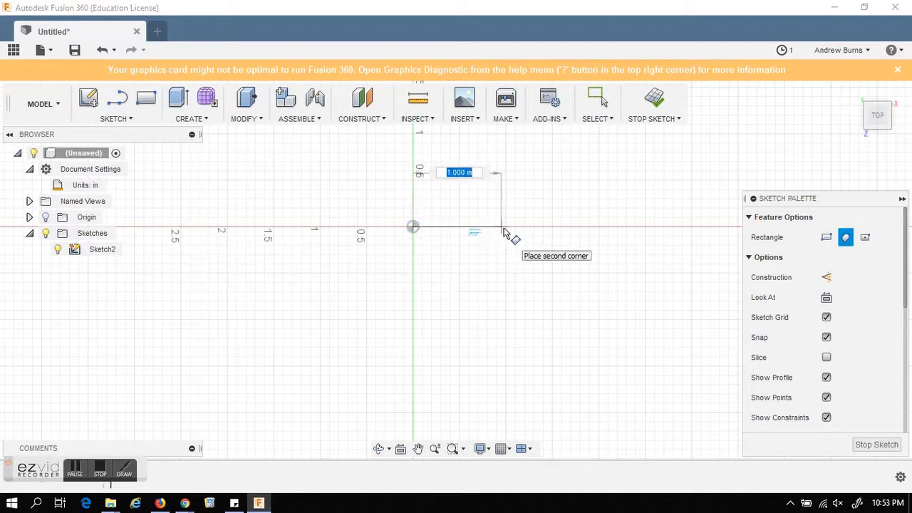
left_click(506, 229)
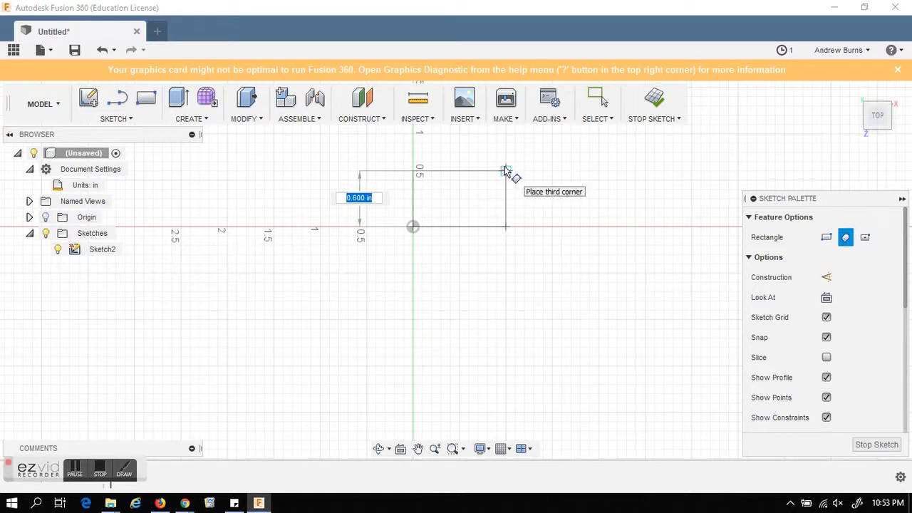
left_click(505, 170)
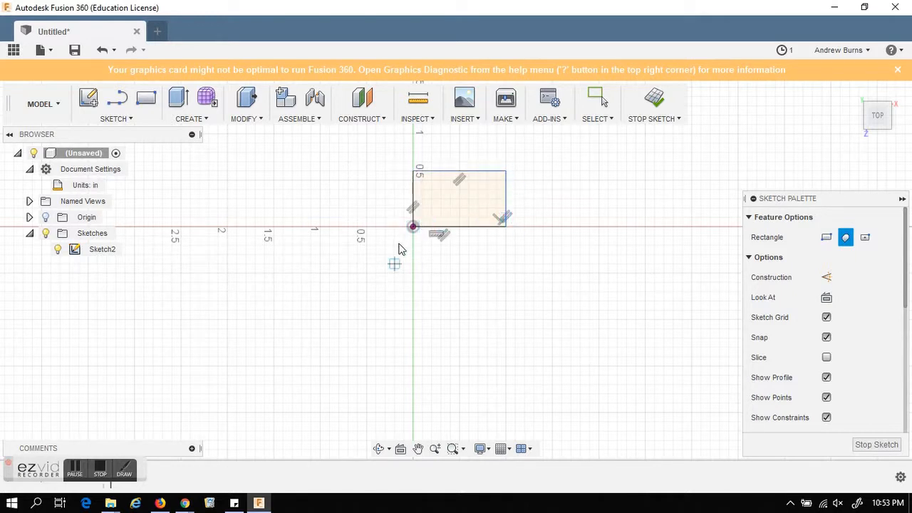
key("Escape")
key("ctrl+z")
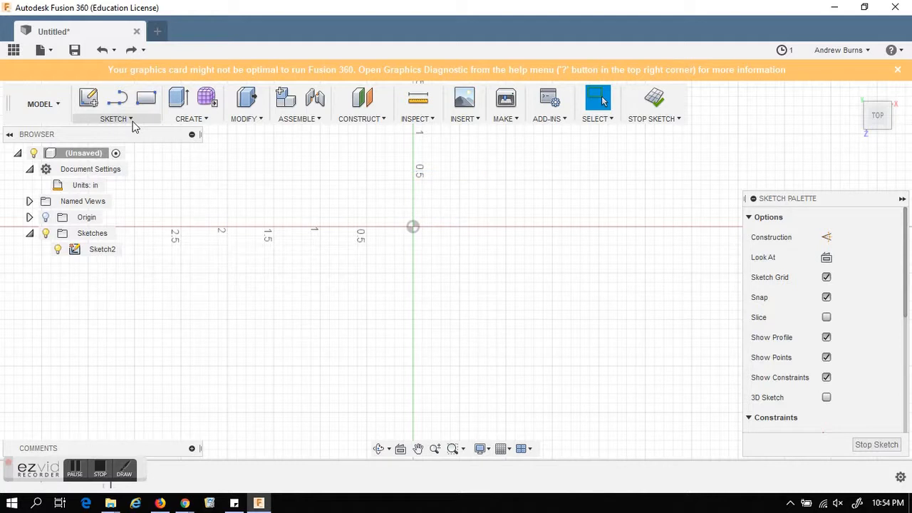
- Try a center rectangle placed on the origin, switching between its height and width values, and cancel it
left_click(131, 120)
mouse_move(151, 50)
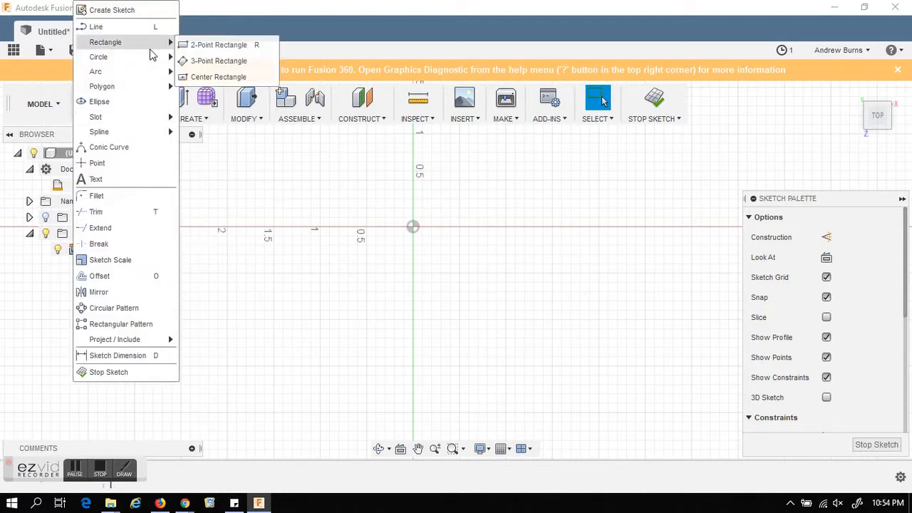
left_click(235, 76)
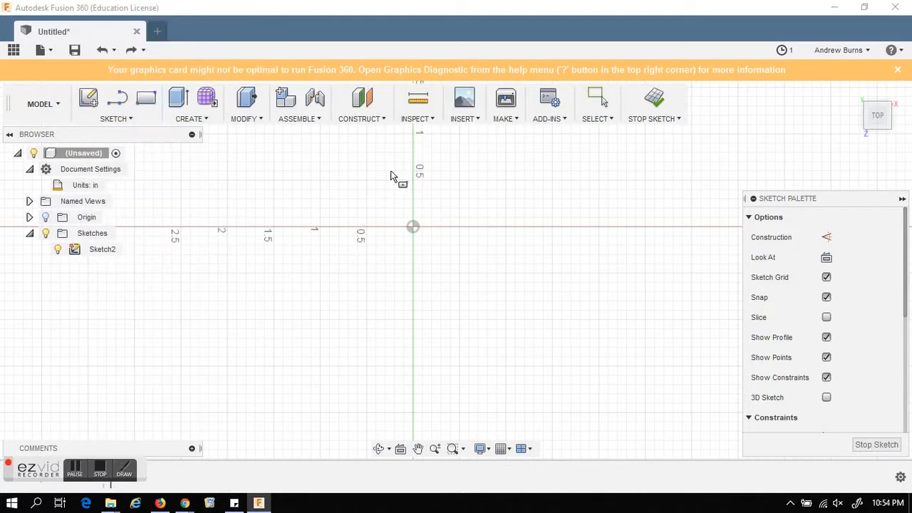
left_click(414, 228)
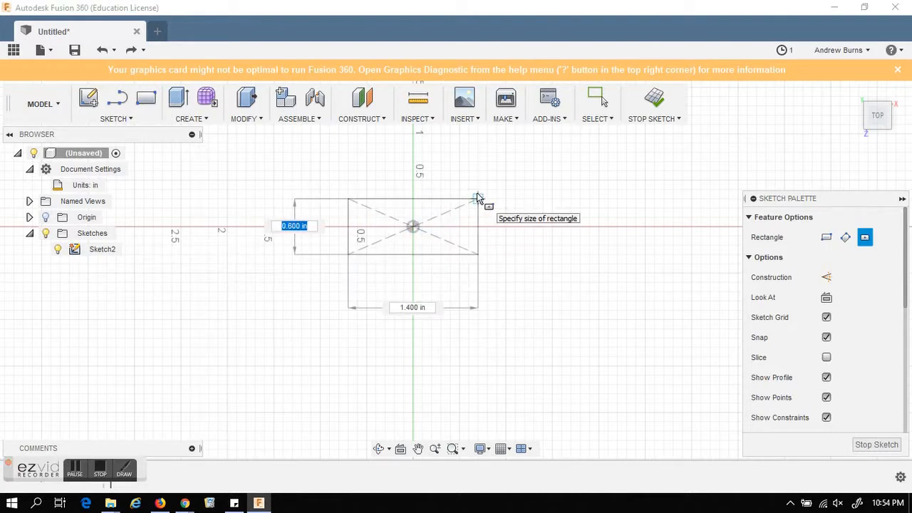
key("Tab")
key("Tab")
key("Tab")
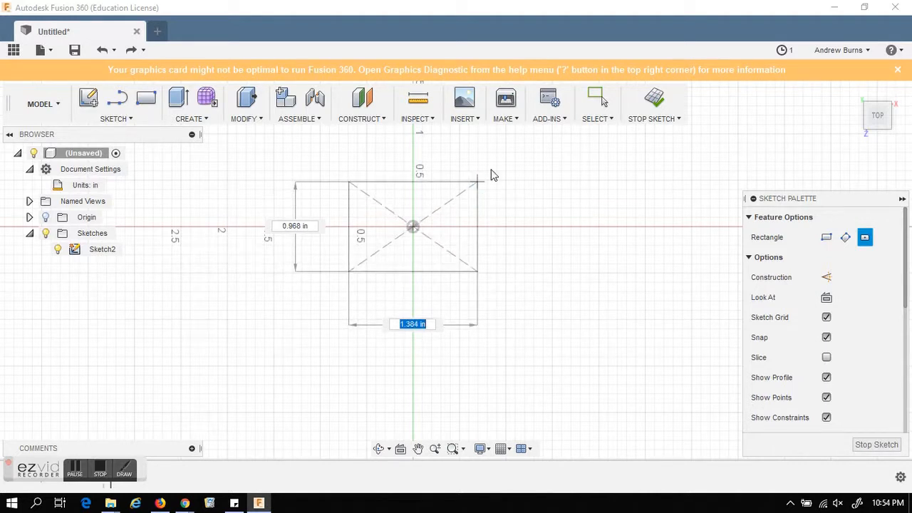
key("Escape")
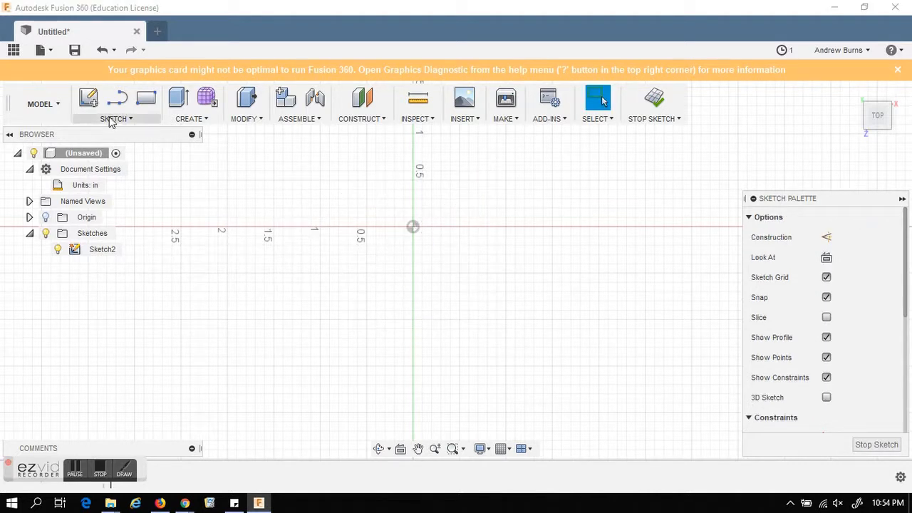
left_click(115, 118)
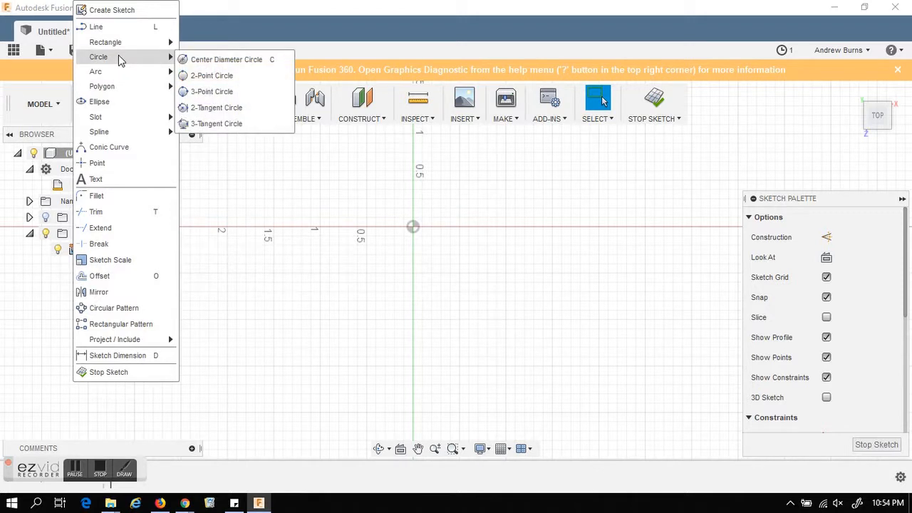
left_click(391, 204)
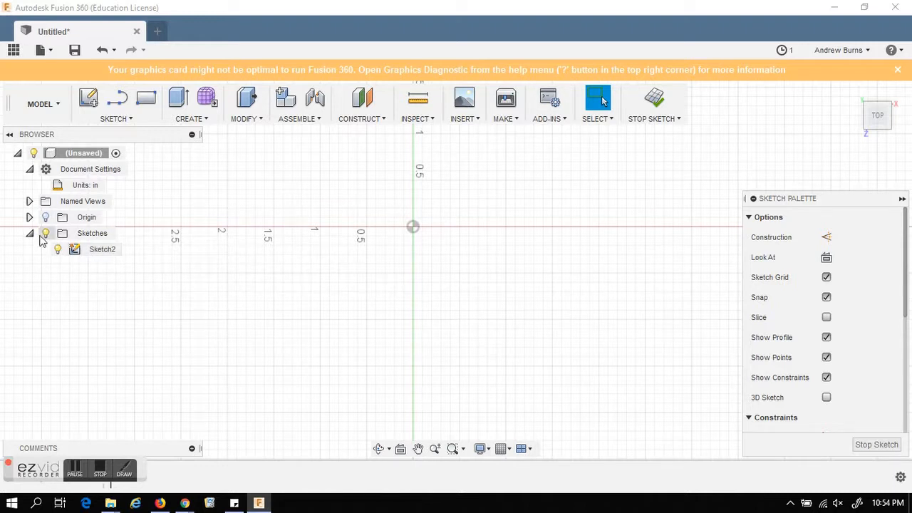
- Open the active sketch's name for editing in the browser tree, and leave it without renaming
left_click(102, 251)
left_click(104, 250)
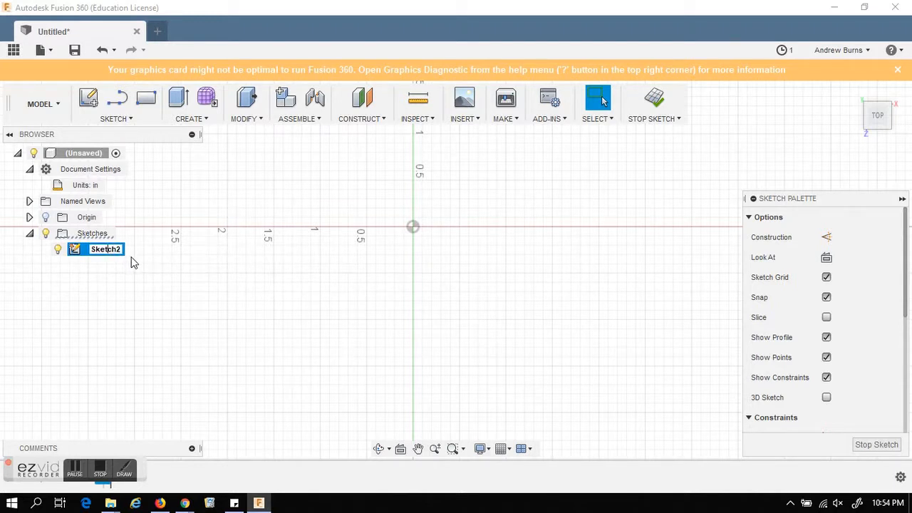
left_click(136, 266)
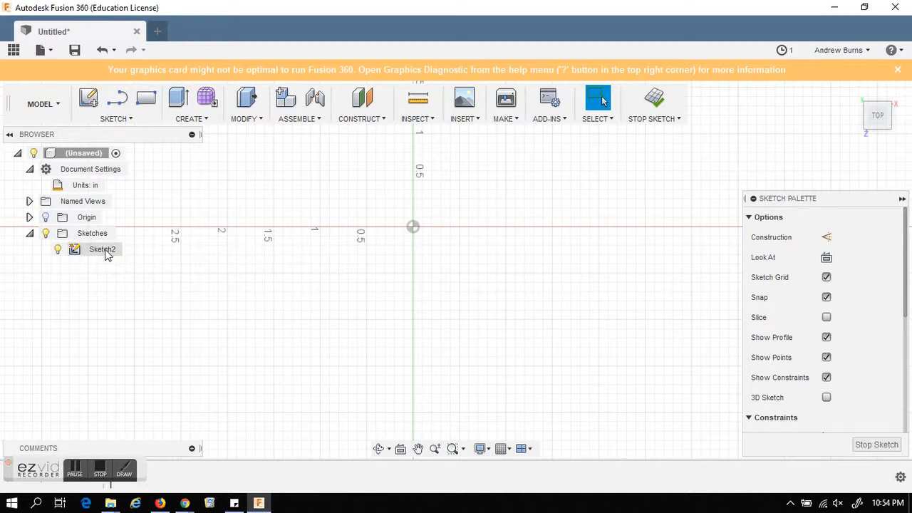
left_click(106, 253)
left_click(108, 253)
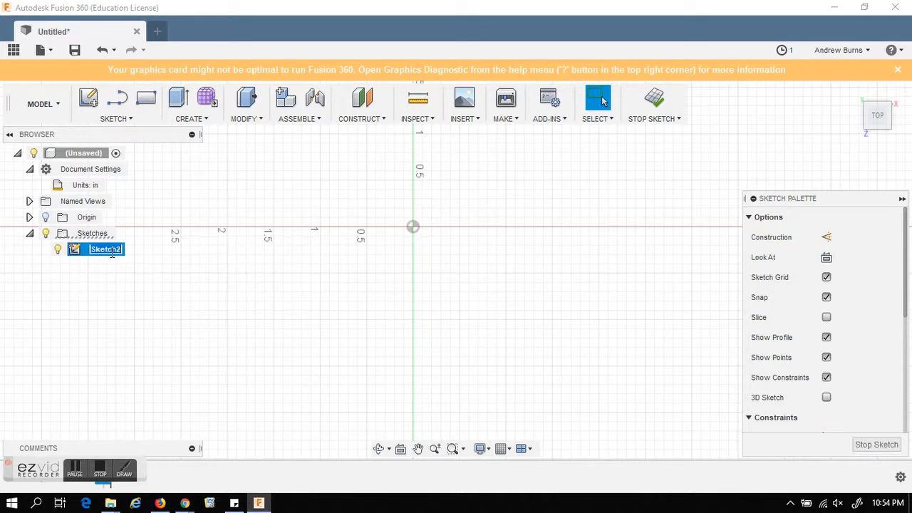
left_click(107, 248)
mouse_move(34, 470)
left_mouse_down()
mouse_move(31, 427)
mouse_move(46, 390)
left_mouse_up()
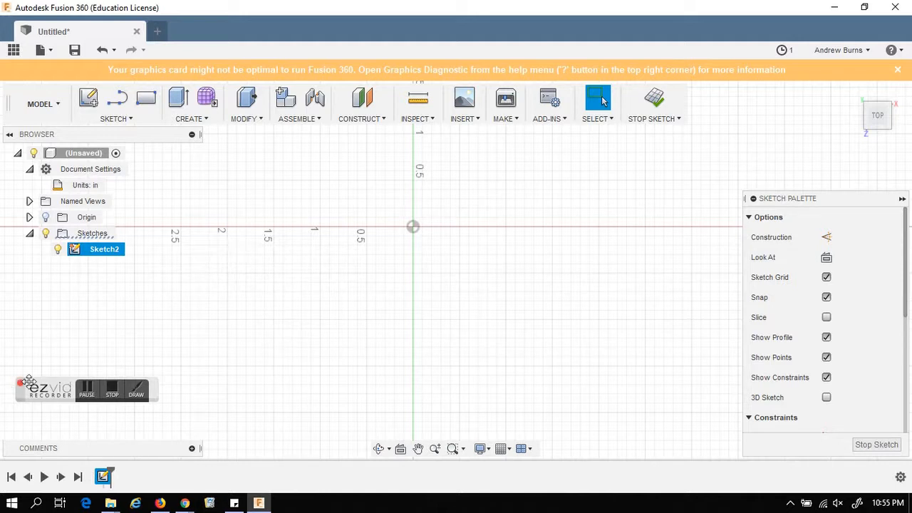
left_click_drag(47, 390, 38, 479)
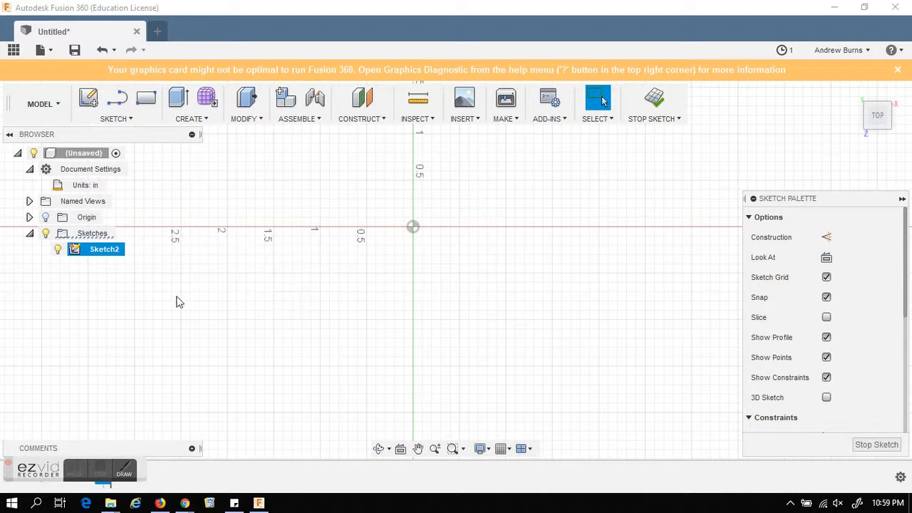
- Sketch a 2-point rectangle that straddles the horizontal axis, to the left of the origin
left_click(126, 122)
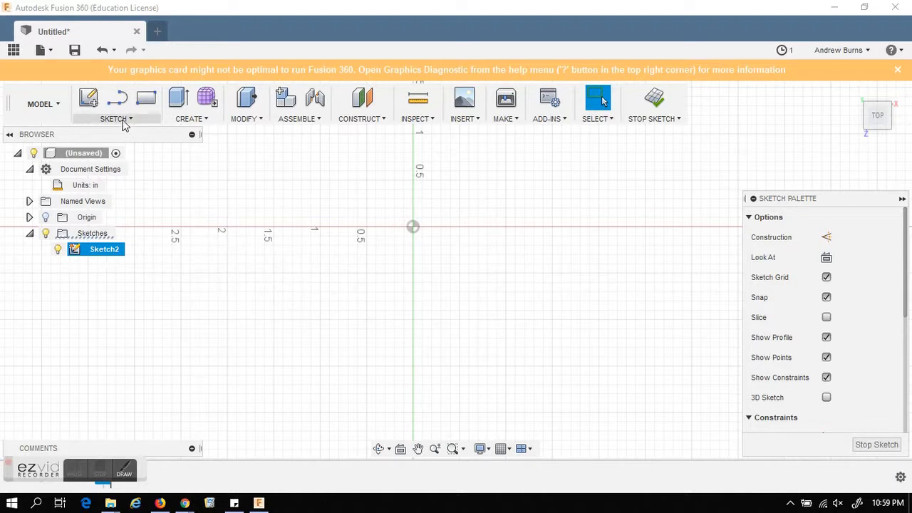
mouse_move(144, 45)
left_click(203, 44)
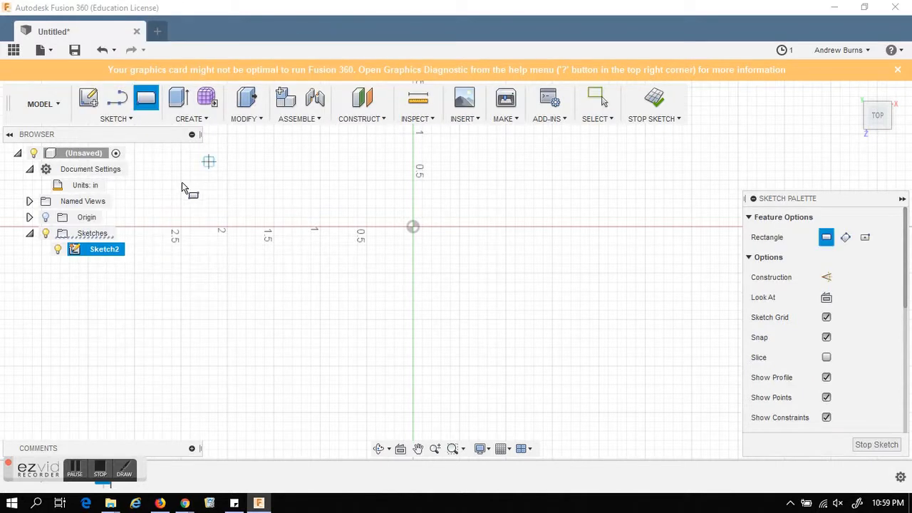
left_click(329, 272)
- Try a center diameter circle of about 1.2 in centred on the origin, and cancel it
left_click(112, 118)
mouse_move(135, 57)
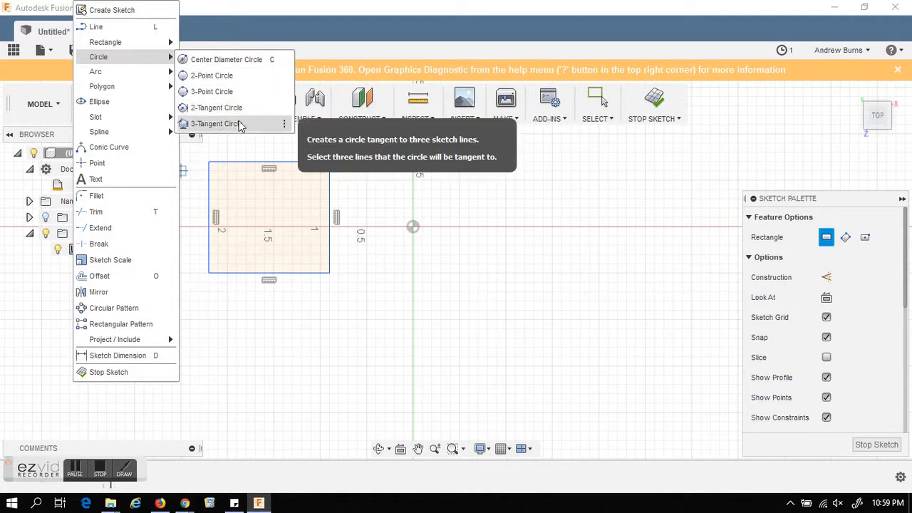
left_click(238, 66)
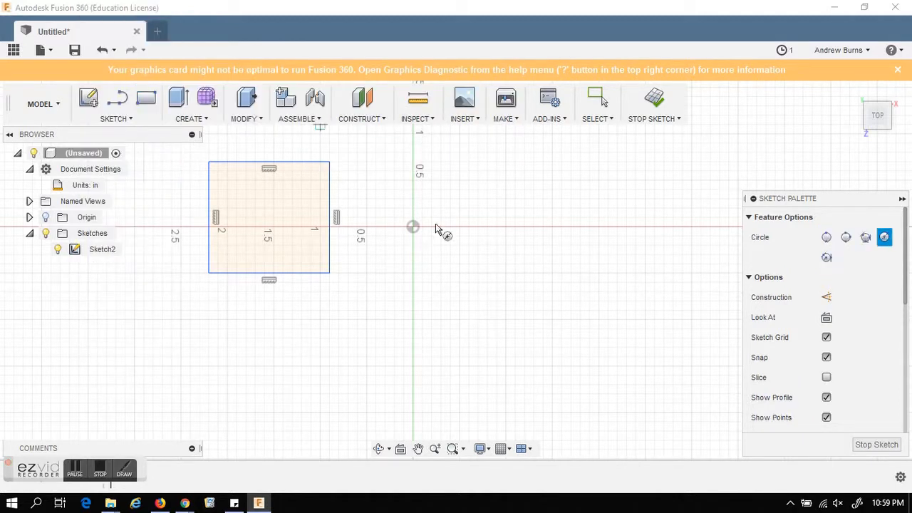
left_click(413, 225)
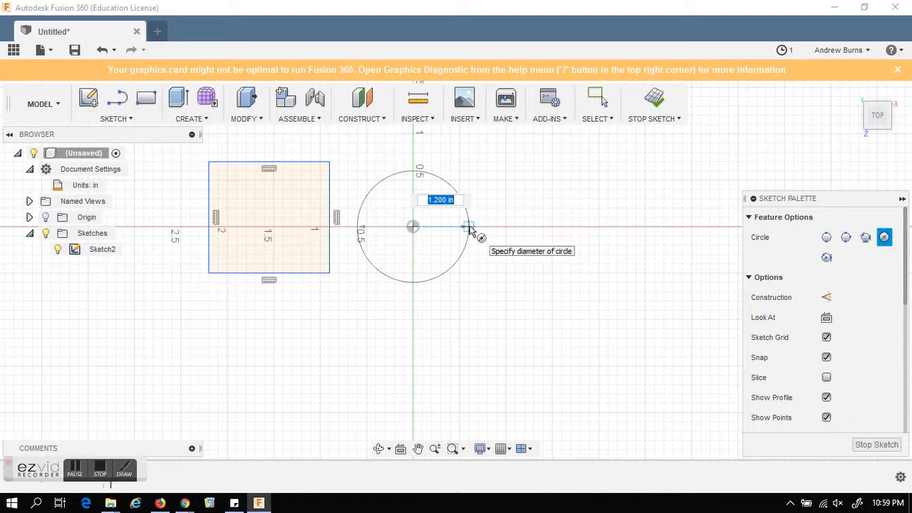
key("Escape")
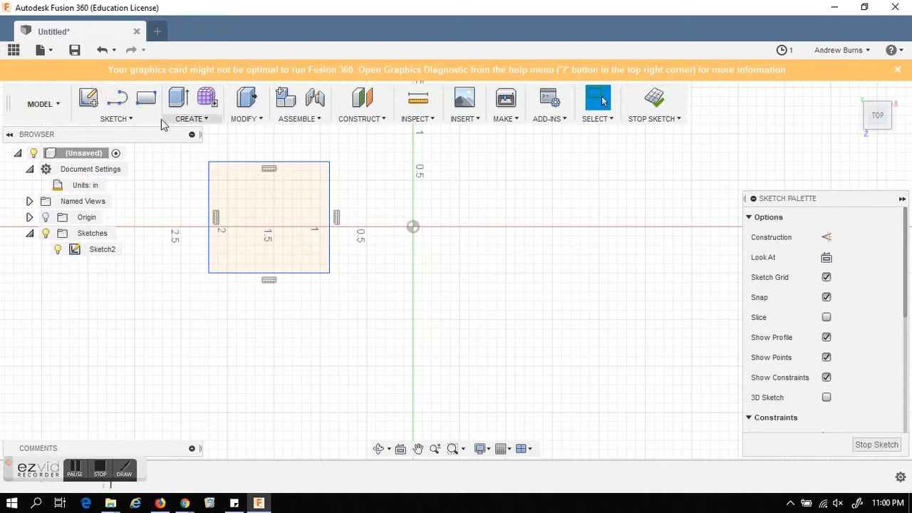
- Sketch a 2-point circle about 1.2 in in diameter from the origin along the horizontal axis, and undo it
left_click(127, 118)
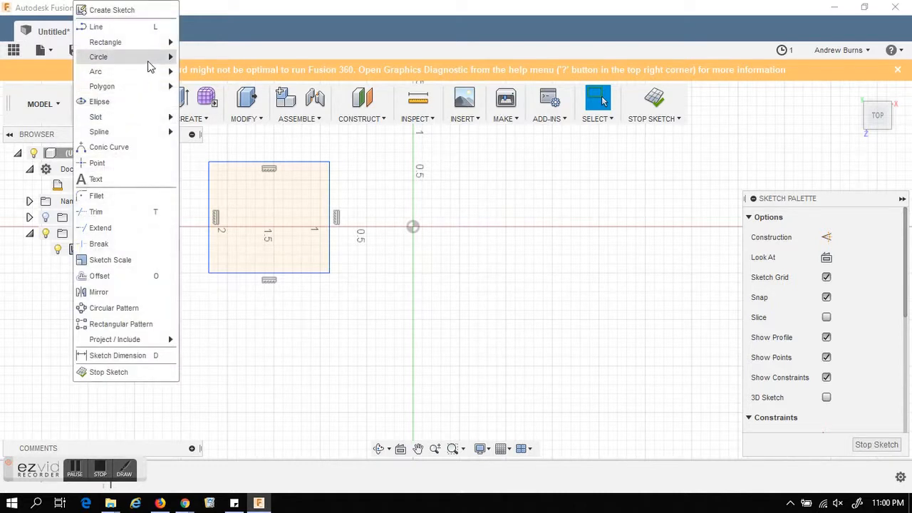
left_click(211, 75)
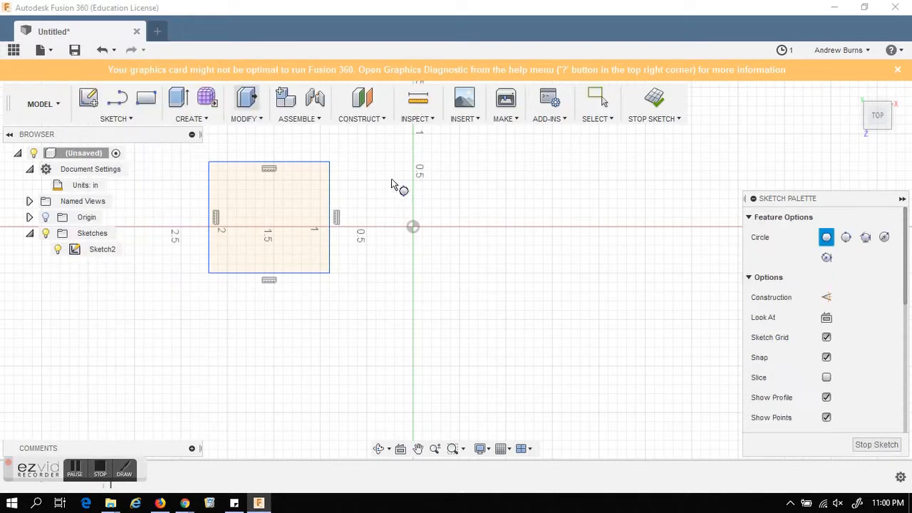
left_click(415, 230)
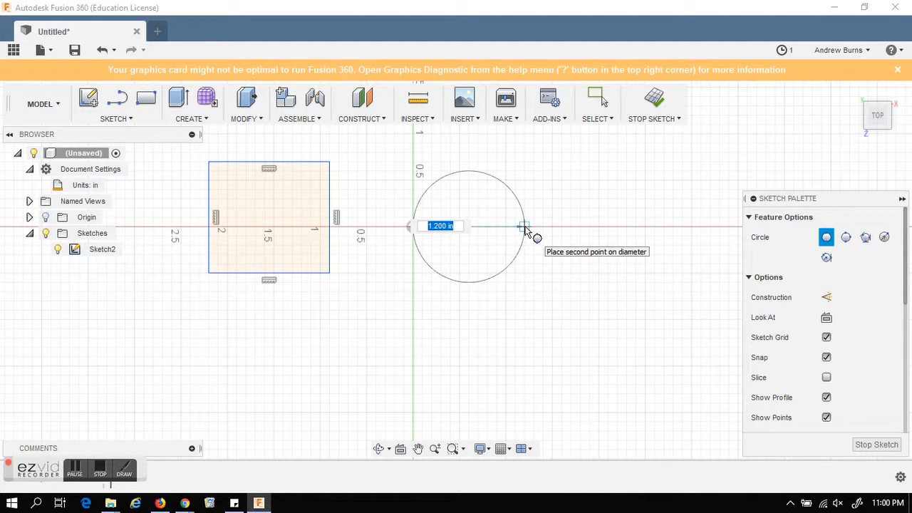
left_click(523, 226)
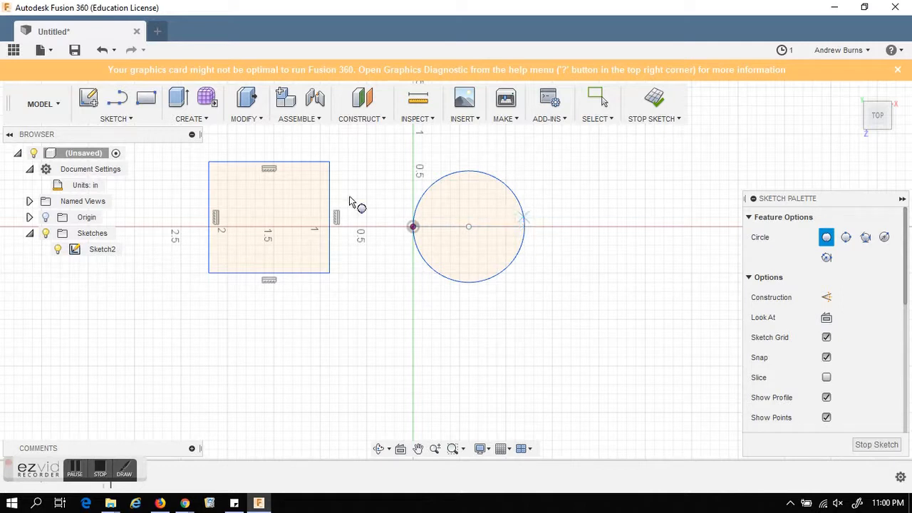
key("Escape")
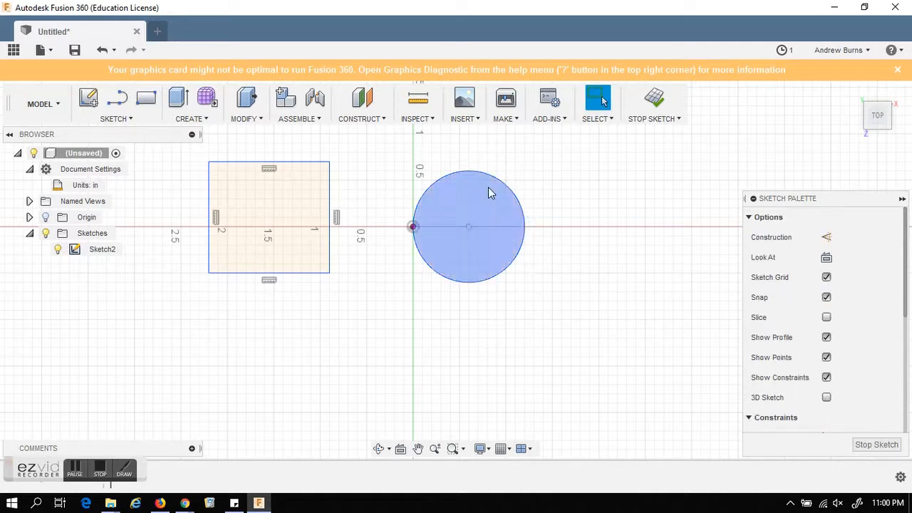
key("ctrl+z")
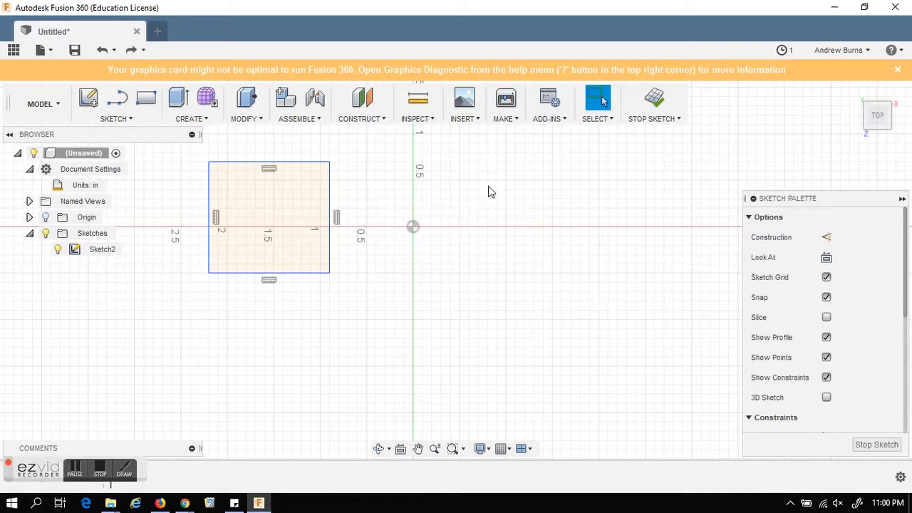
- Sketch a 3-point circle through the origin and a second point on the horizontal axis with a 3 in diameter, and undo only the circle
left_click(119, 121)
mouse_move(157, 58)
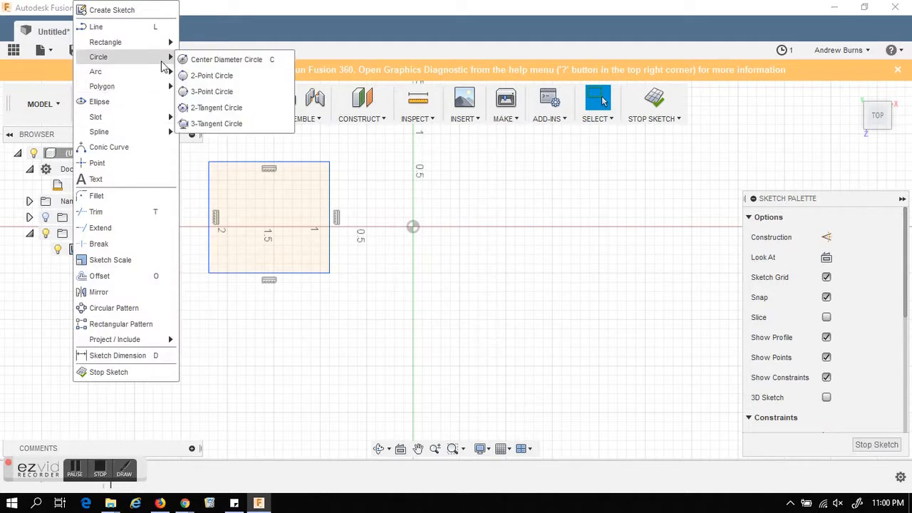
left_click(216, 93)
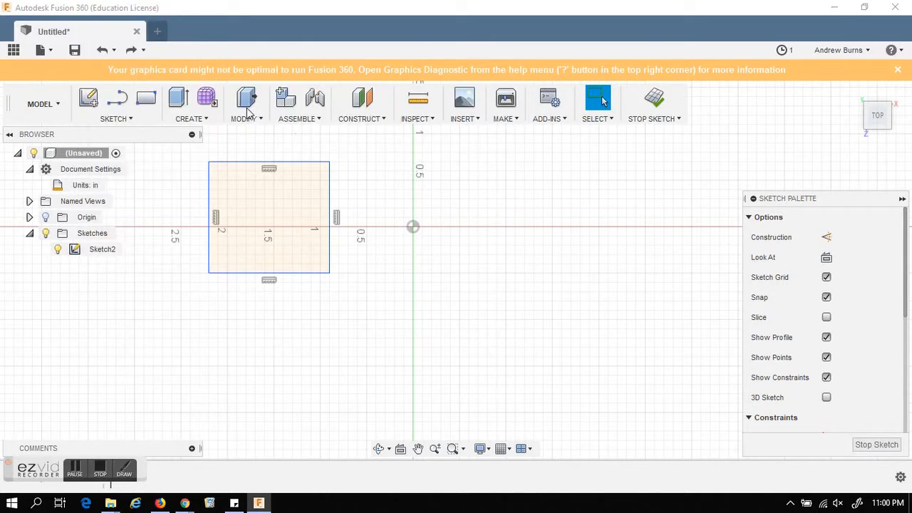
left_click(414, 227)
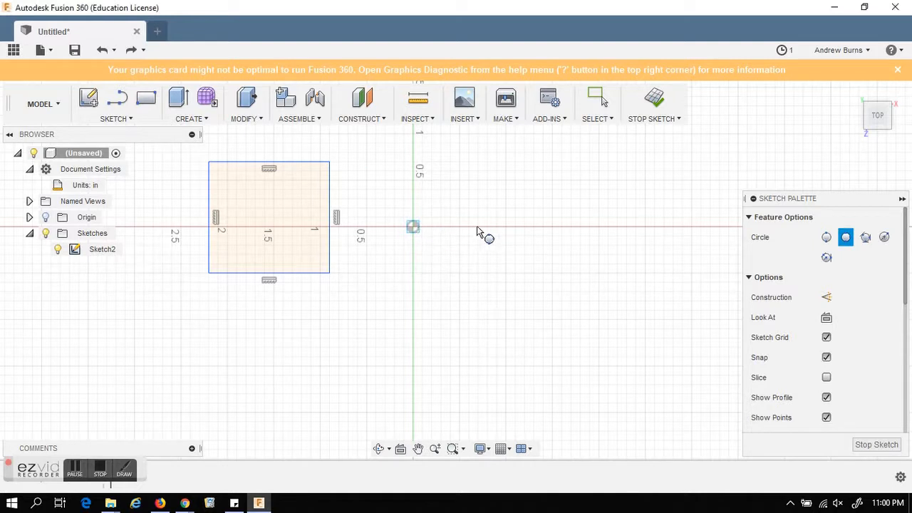
left_click(525, 238)
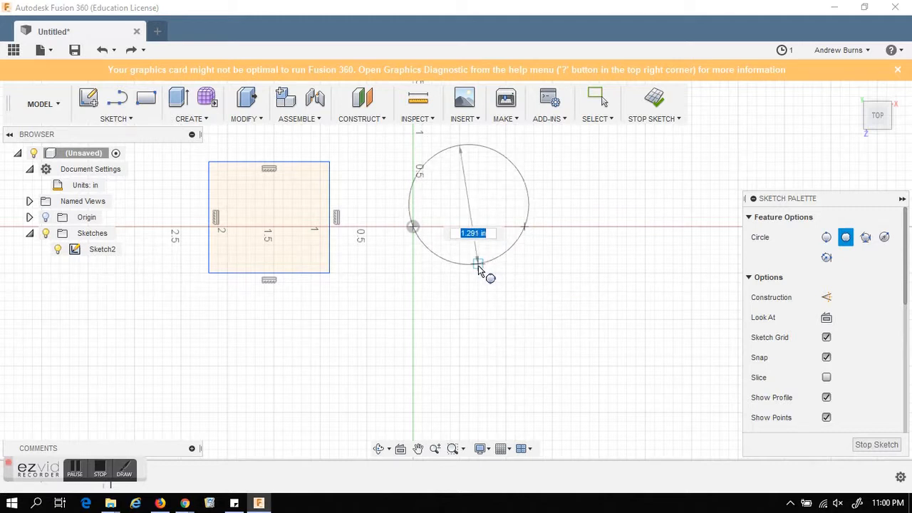
type("3")
key("BackSpace")
type("3")
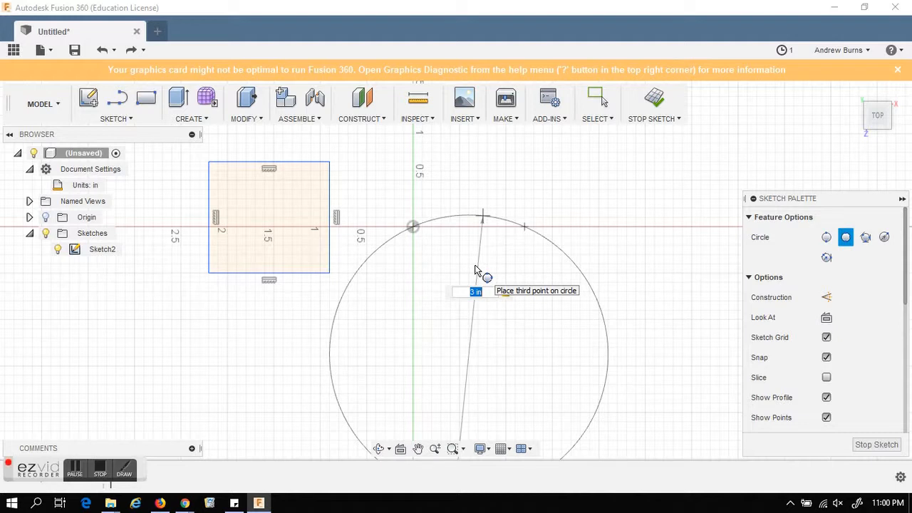
left_click(477, 270)
key("Escape")
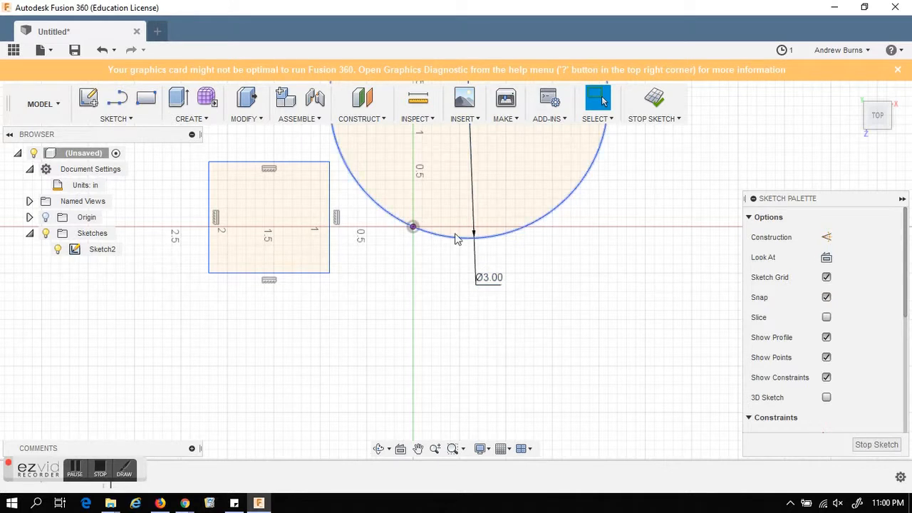
key("ctrl+z")
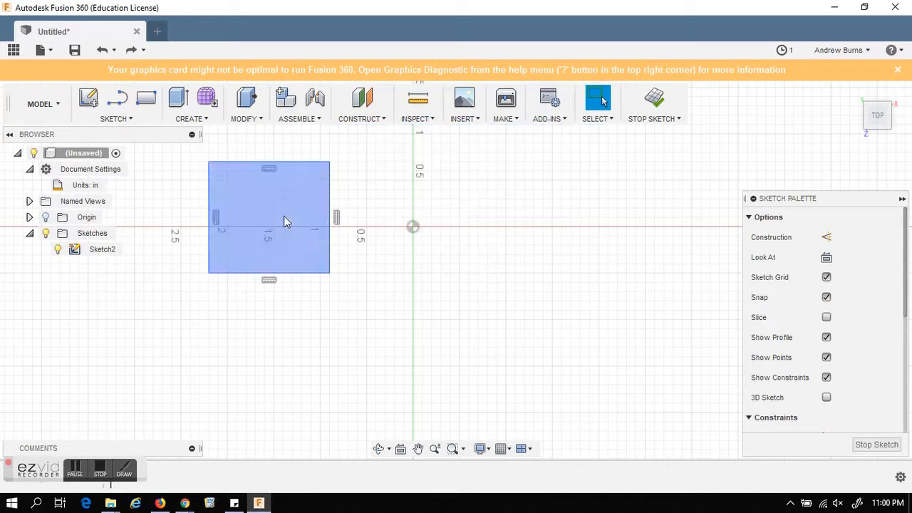
key("ctrl+z")
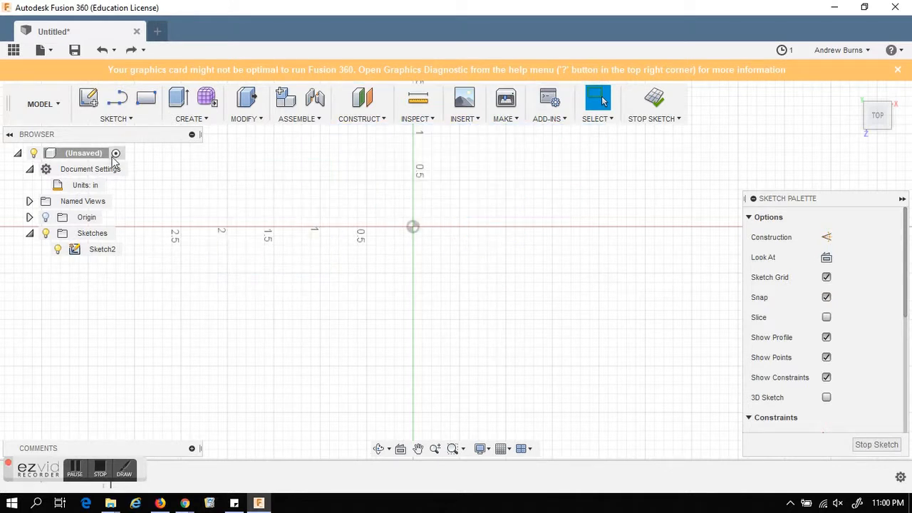
left_click(131, 49)
- Try a 2-tangent circle touching the rectangle's right and top edges, and cancel it before setting the radius
left_click(145, 120)
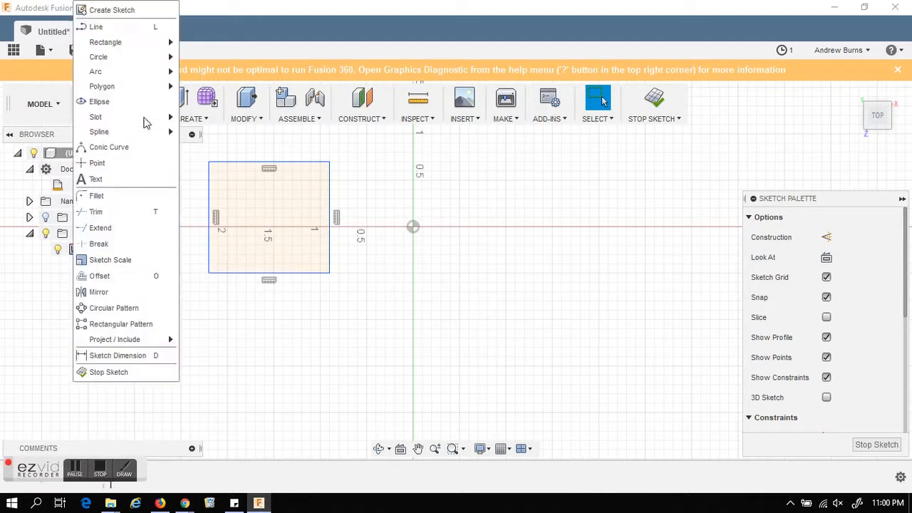
mouse_move(146, 58)
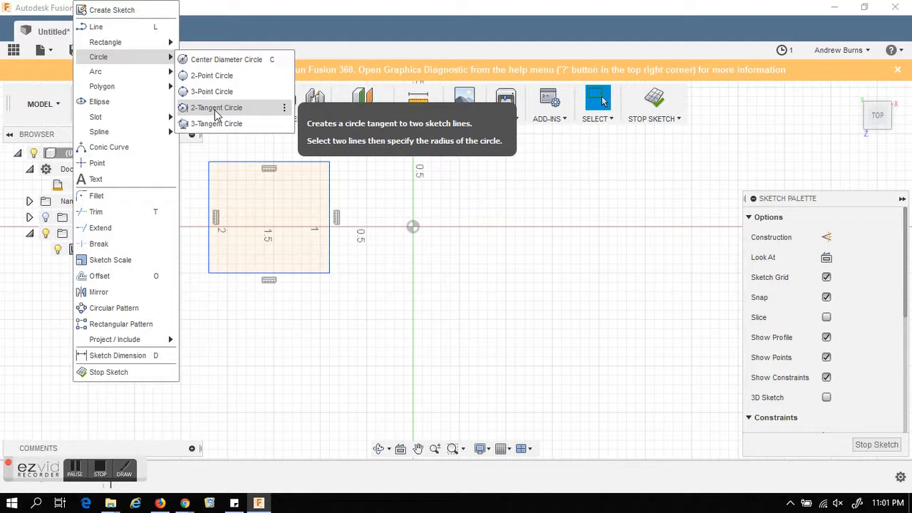
left_click(216, 109)
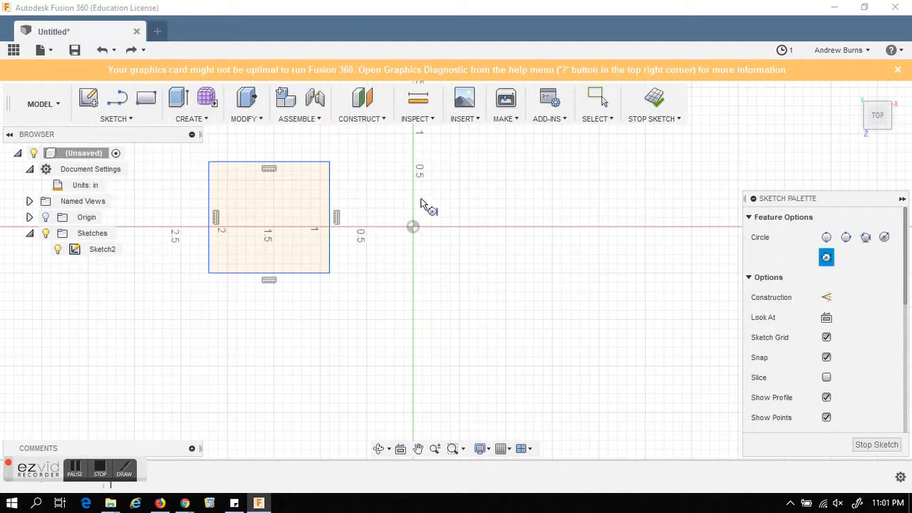
left_click(332, 206)
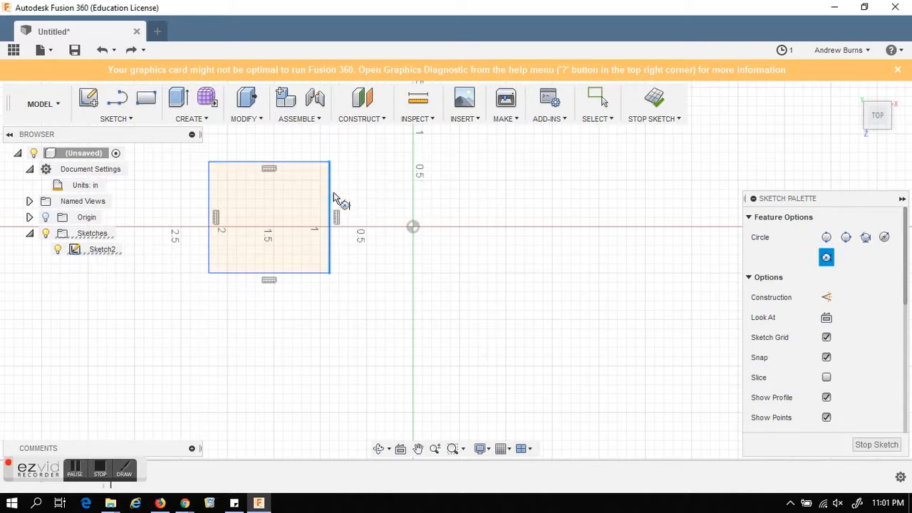
left_click(300, 162)
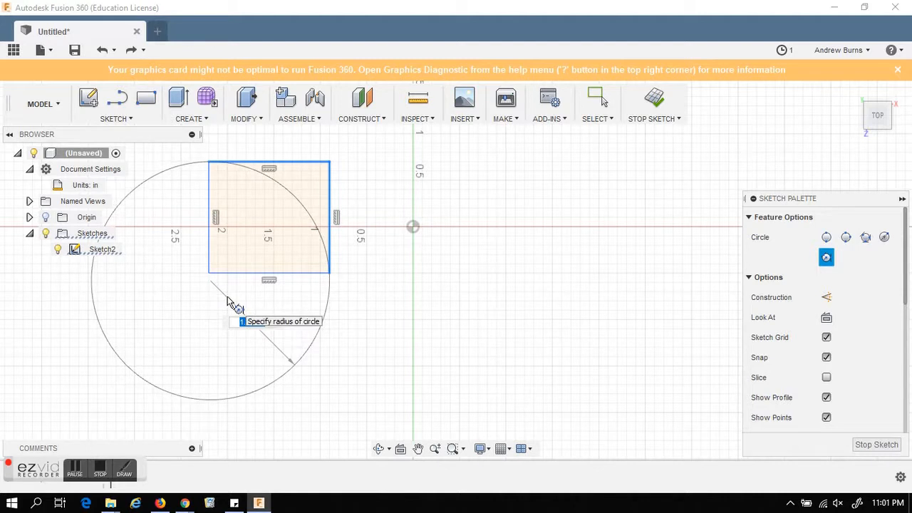
key("Escape")
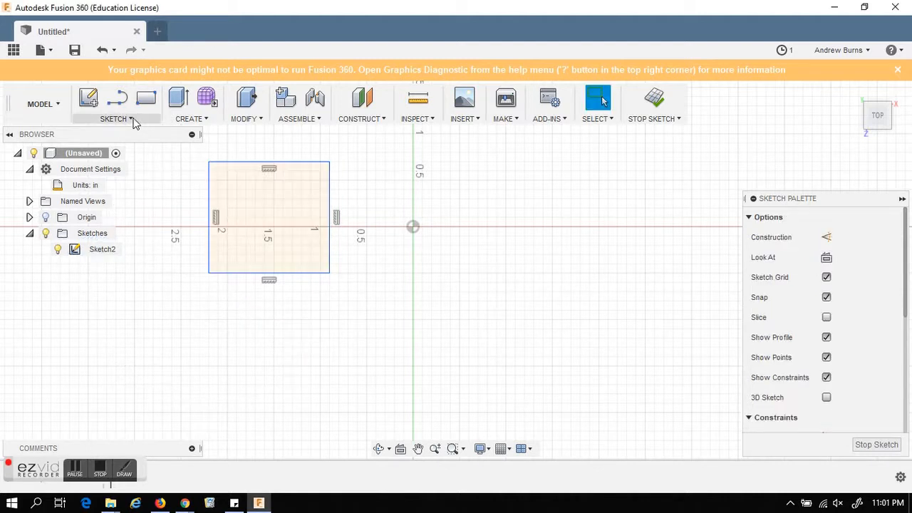
- Sketch a 3-tangent circle touching the rectangle's top, left and right edges, and undo it
left_click(117, 118)
mouse_move(114, 57)
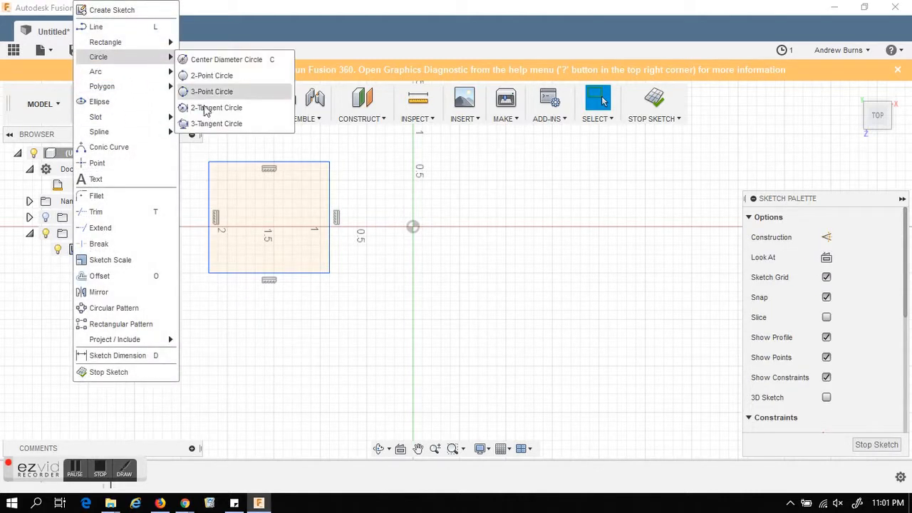
left_click(213, 90)
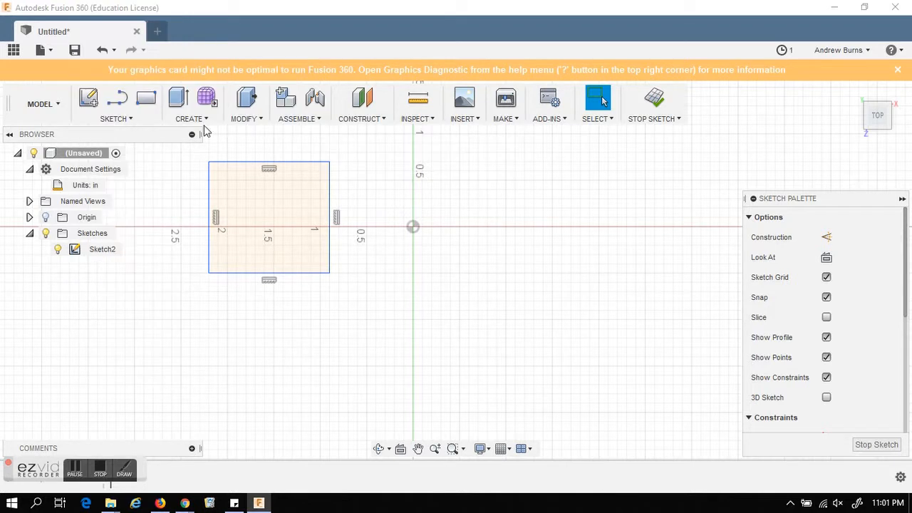
left_click(314, 163)
left_click(211, 198)
left_click(269, 272)
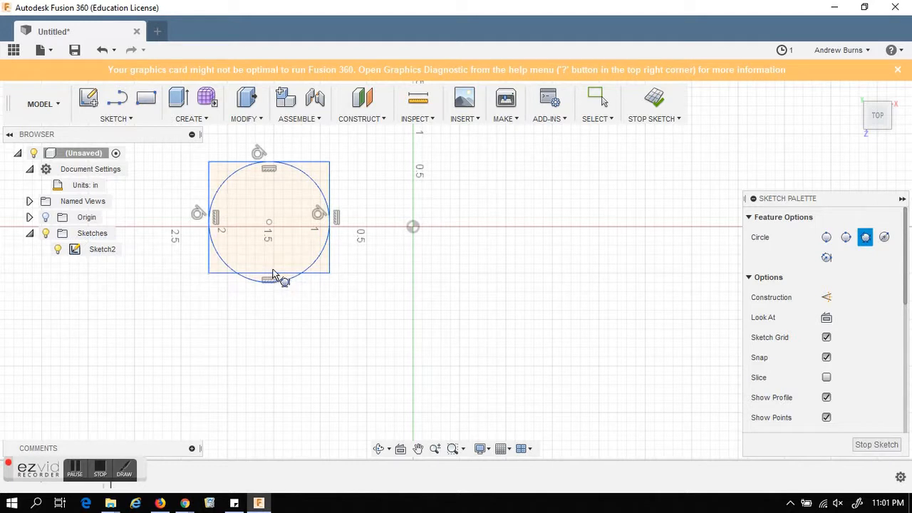
key("Escape")
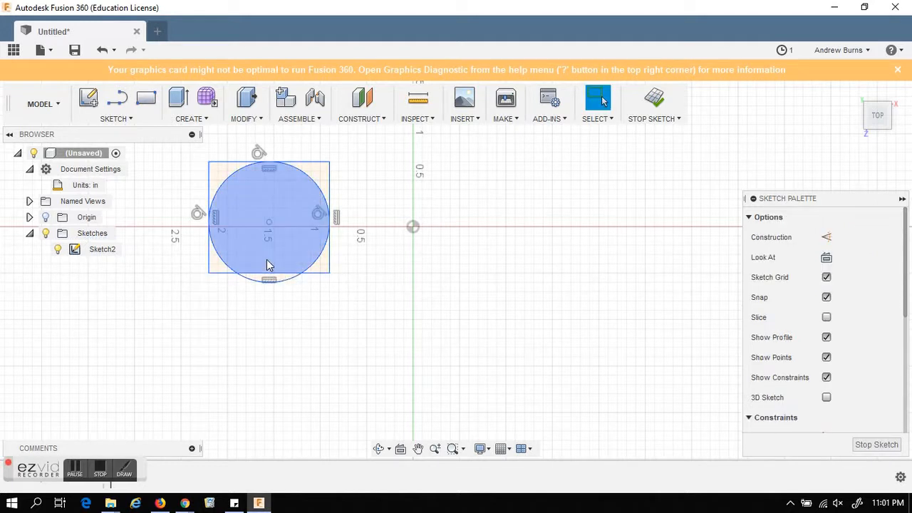
key("ctrl+z")
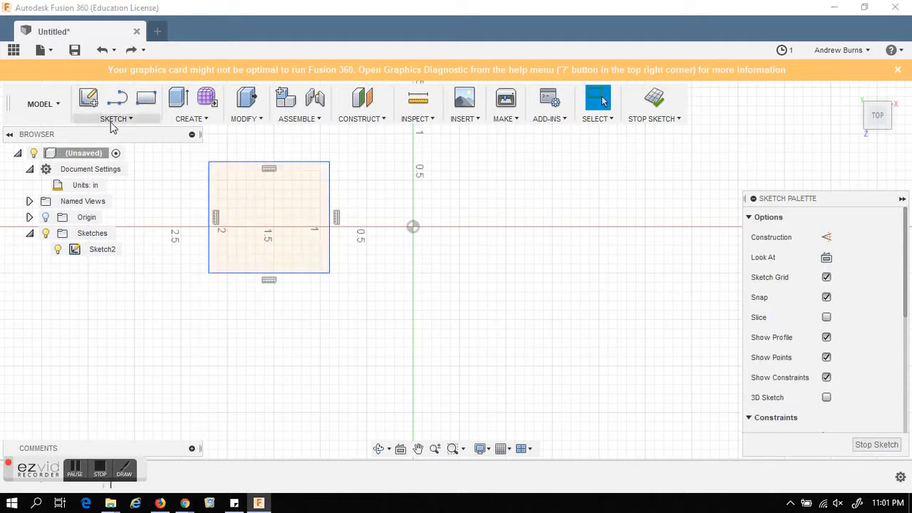
- Sketch a 3-point arc bulging upward from a point on the vertical axis just below the origin, with endpoints about 0.9 in apart
left_click(111, 121)
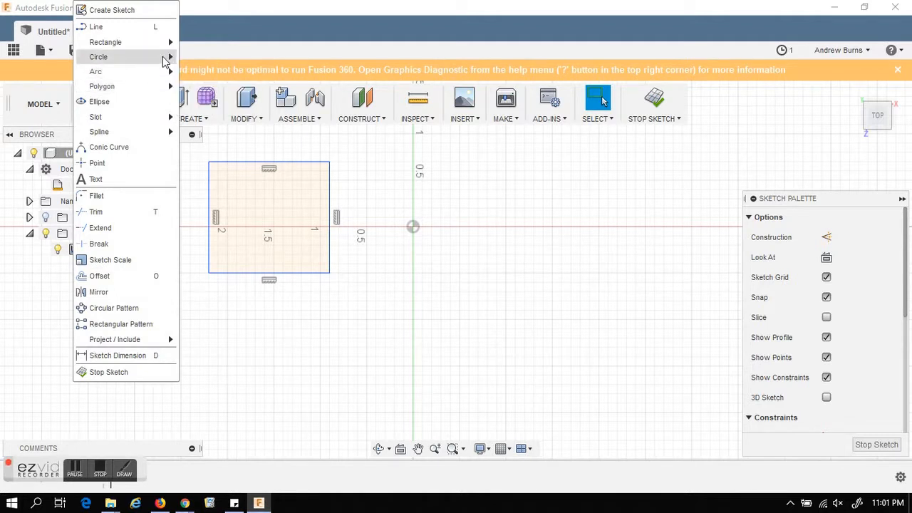
mouse_move(165, 72)
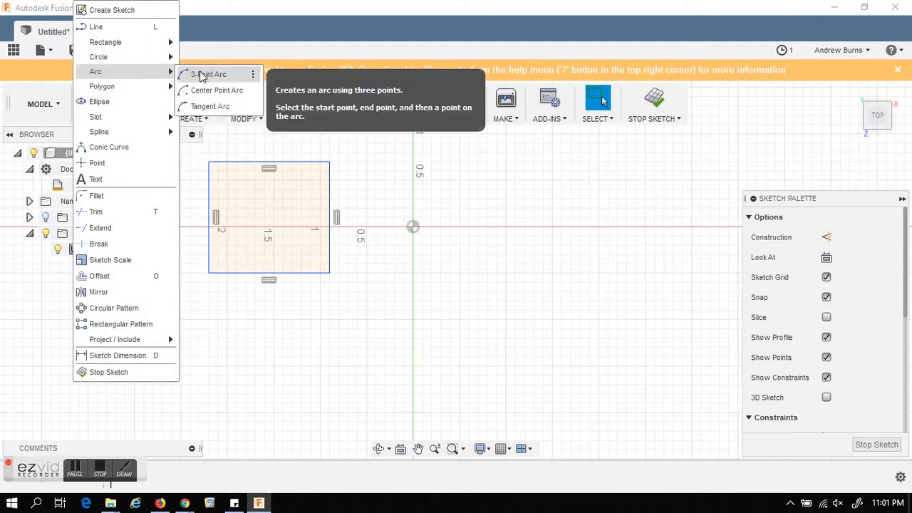
left_click(200, 74)
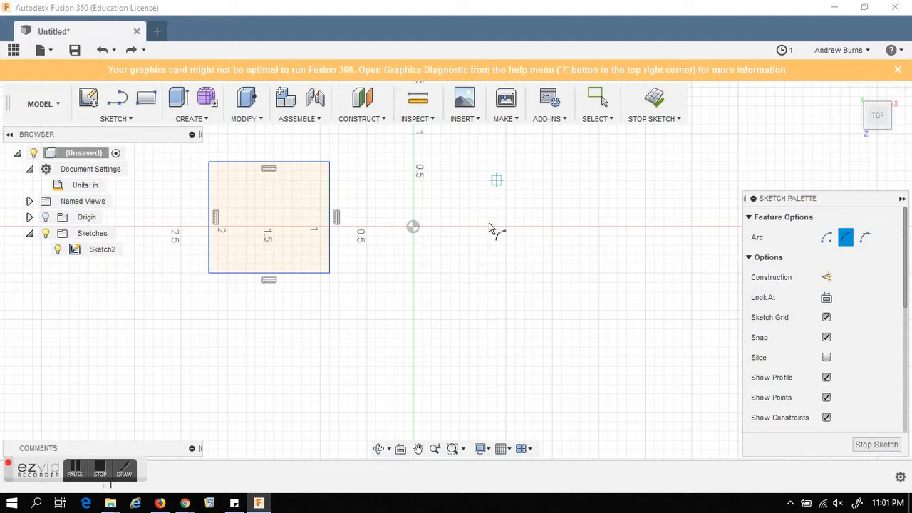
left_click(413, 273)
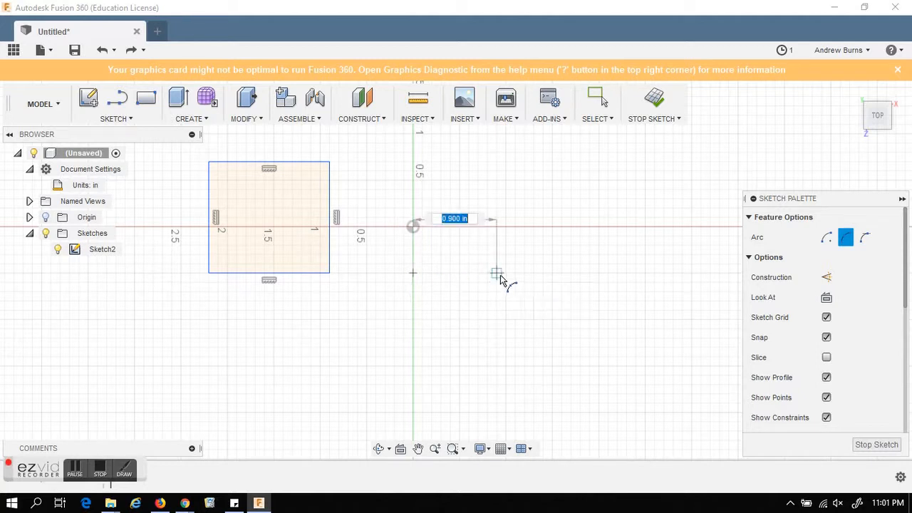
left_click(497, 274)
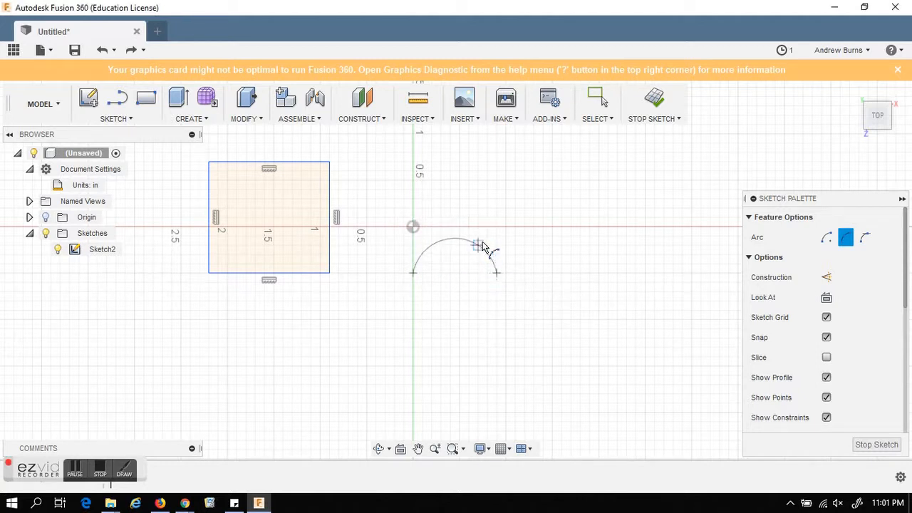
left_click(471, 214)
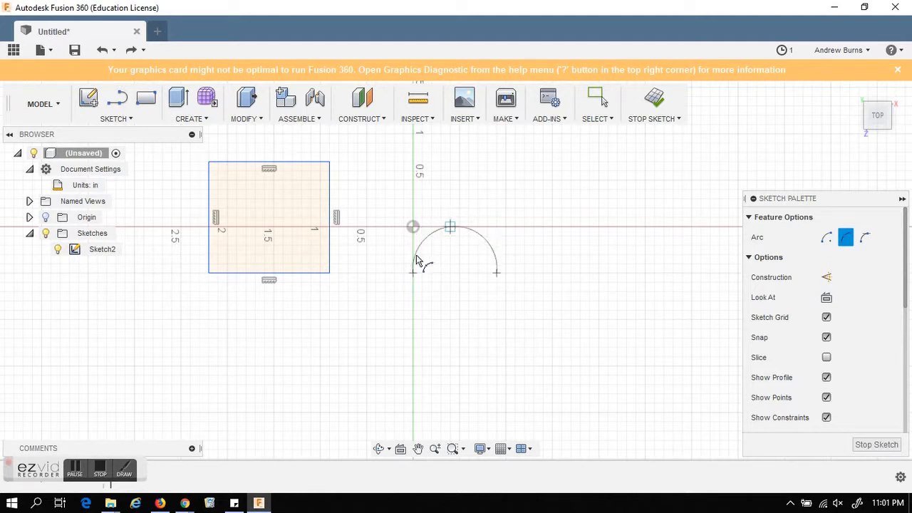
left_click(443, 231)
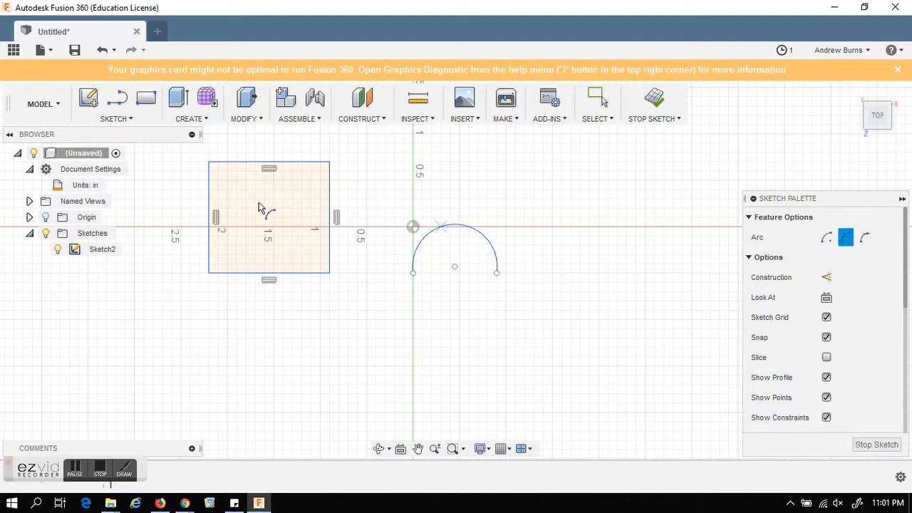
- Try a center point arc with a radius of about 0.9 in centred just below the 3-point arc, and cancel it
left_click(118, 121)
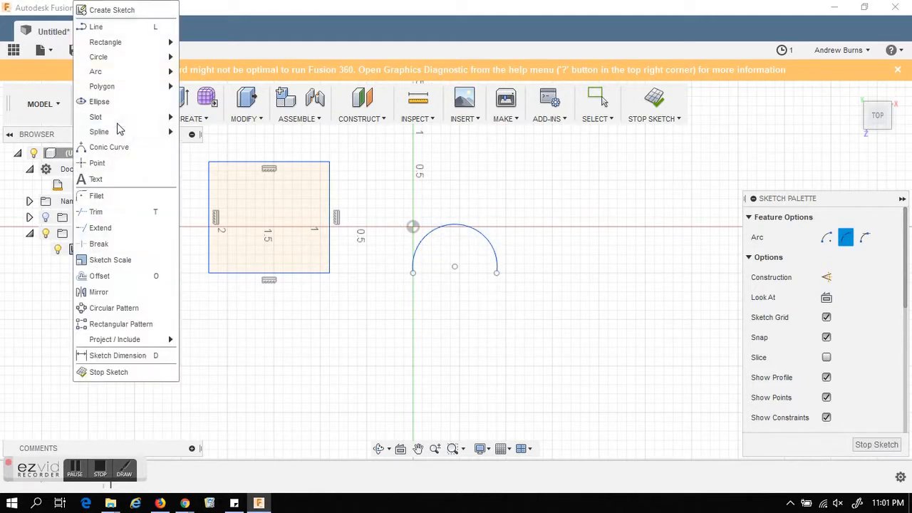
mouse_move(125, 72)
left_click(218, 89)
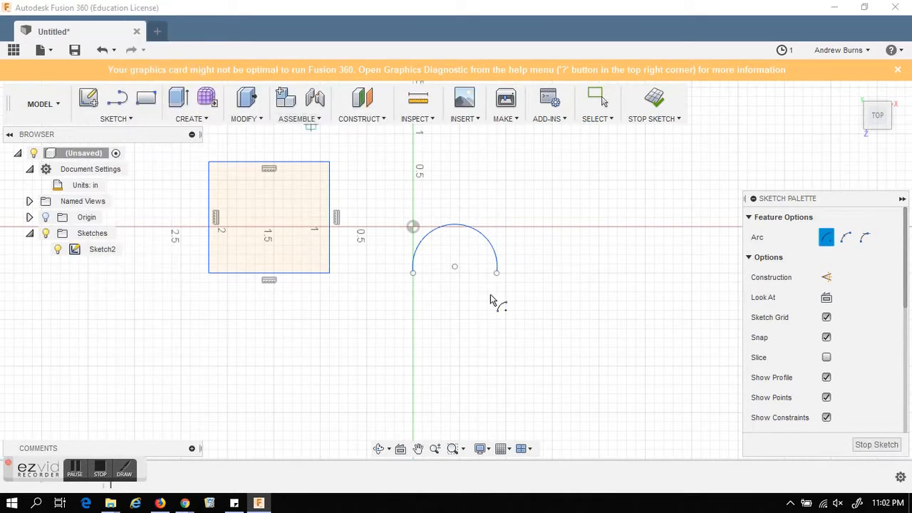
left_click(422, 301)
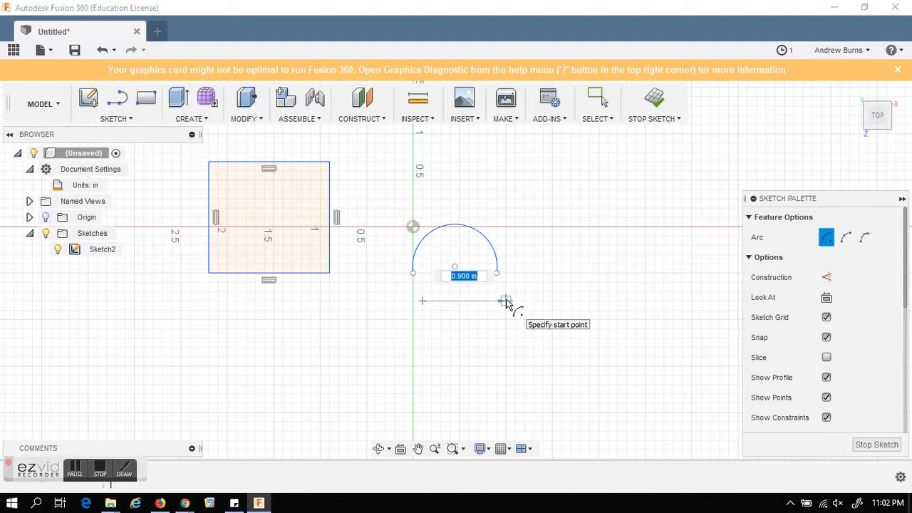
type("1")
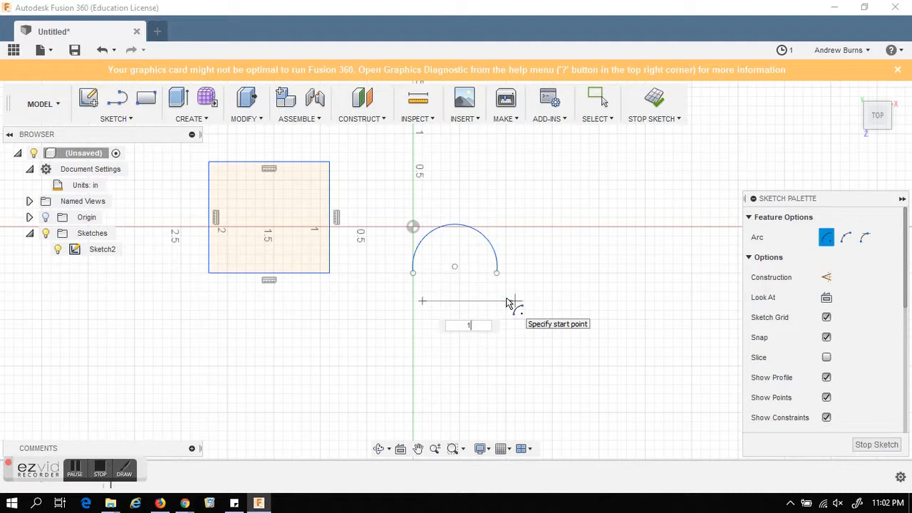
key("Return")
left_click(507, 312)
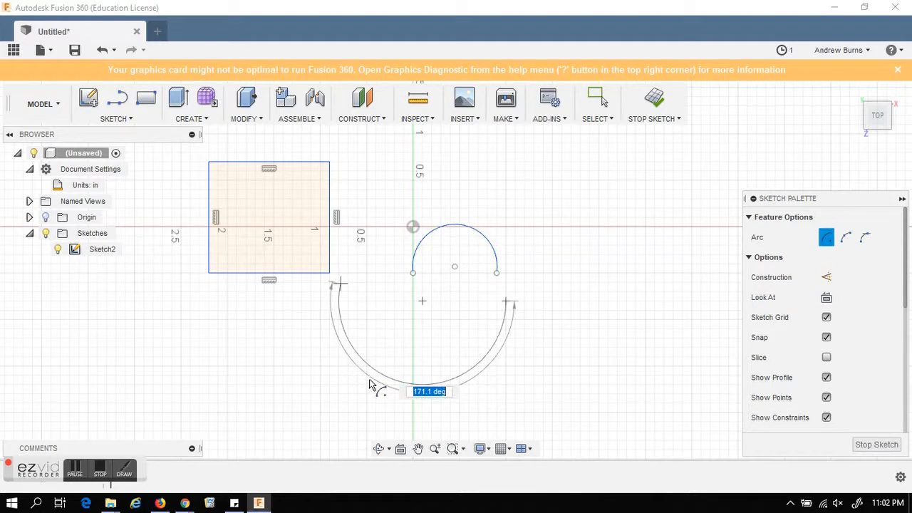
key("Escape")
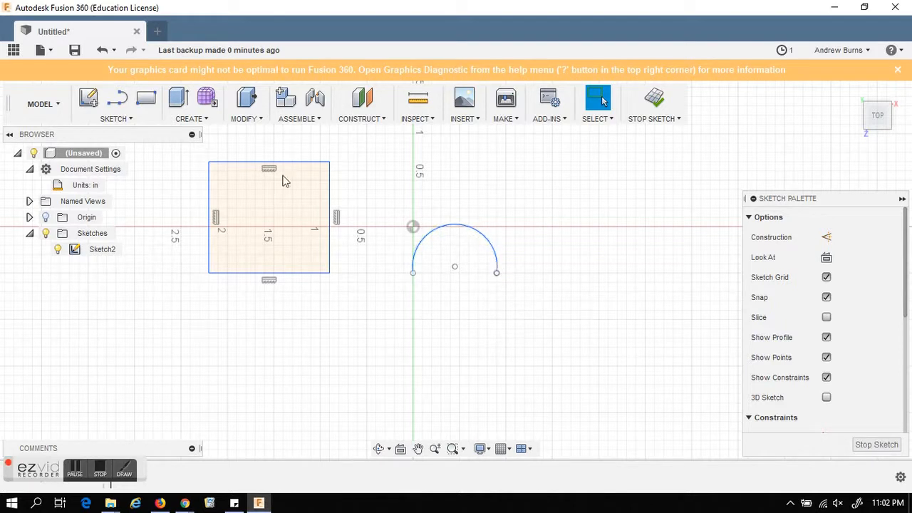
- Sketch a tangent arc with a radius of about 0.5 in from the rectangle's upper right corner, and undo it
left_click(138, 120)
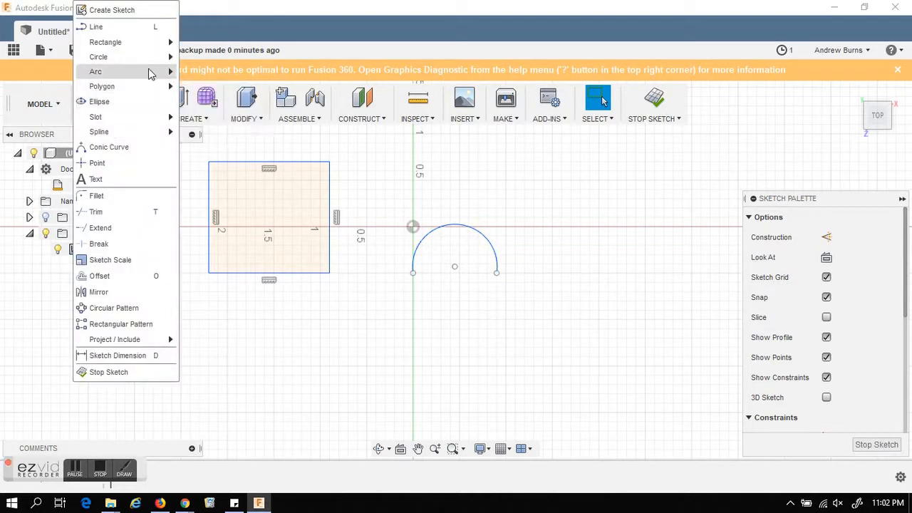
mouse_move(149, 73)
left_click(203, 103)
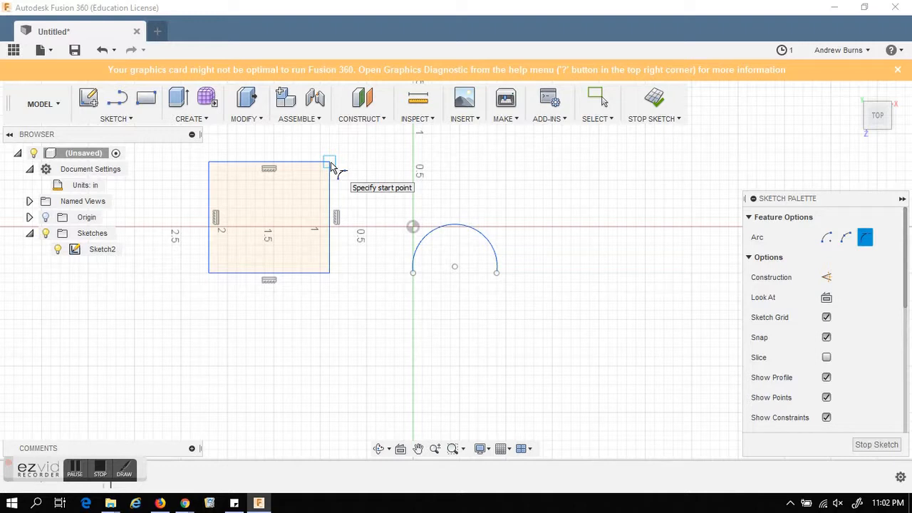
left_click(330, 162)
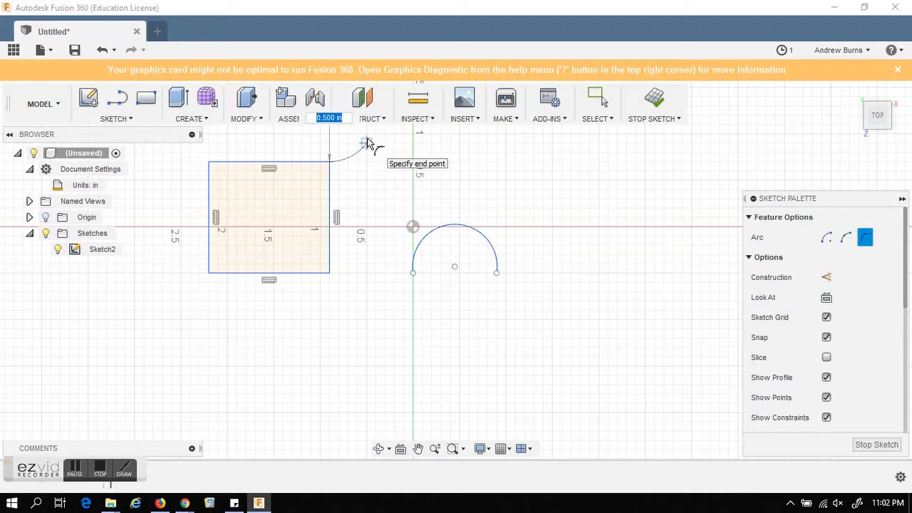
left_click(366, 143)
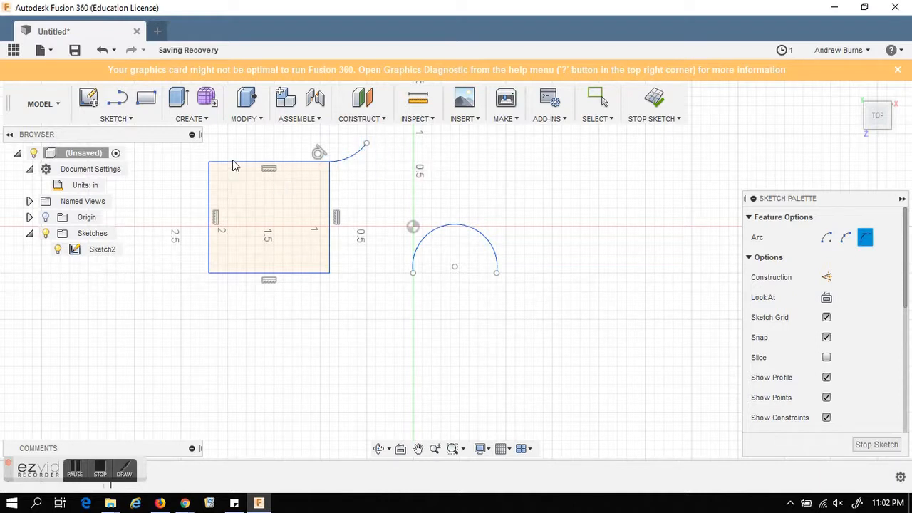
key("Escape")
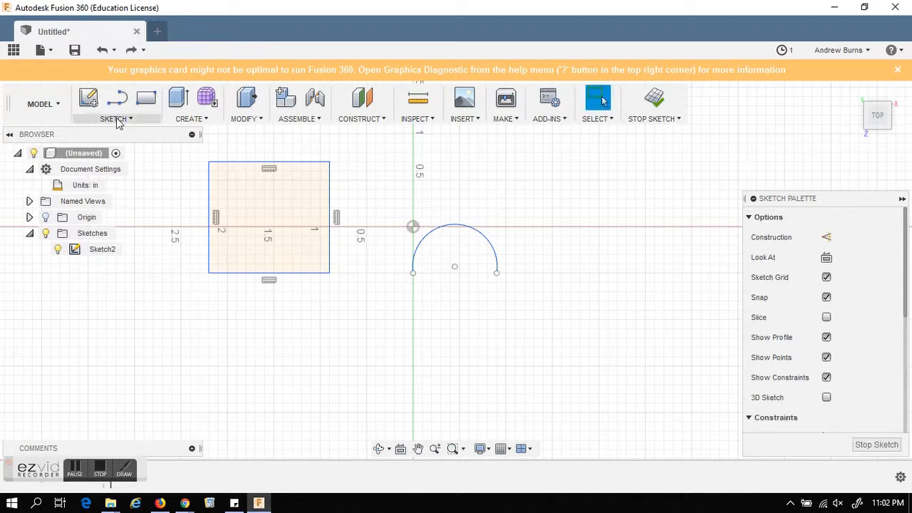
- Start a circumscribed polygon above and to the right of the arc, with its radius set to 1 in
left_click(116, 118)
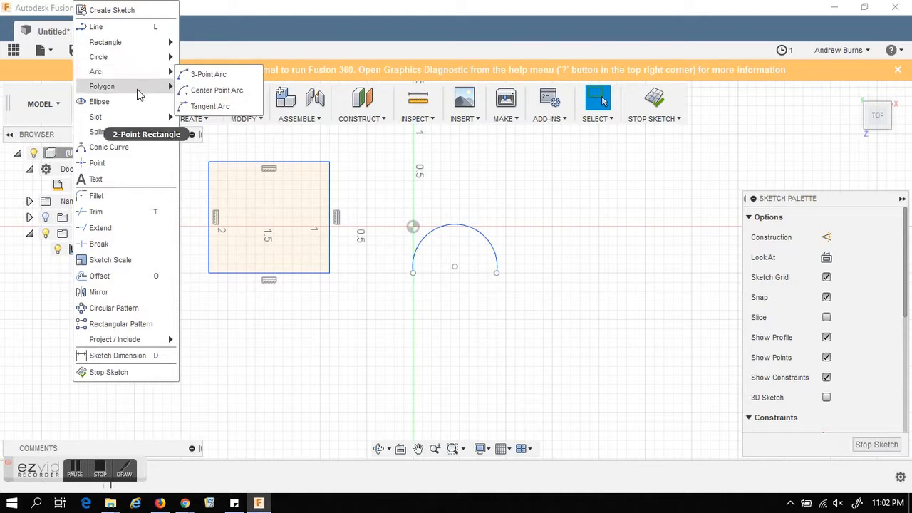
mouse_move(138, 92)
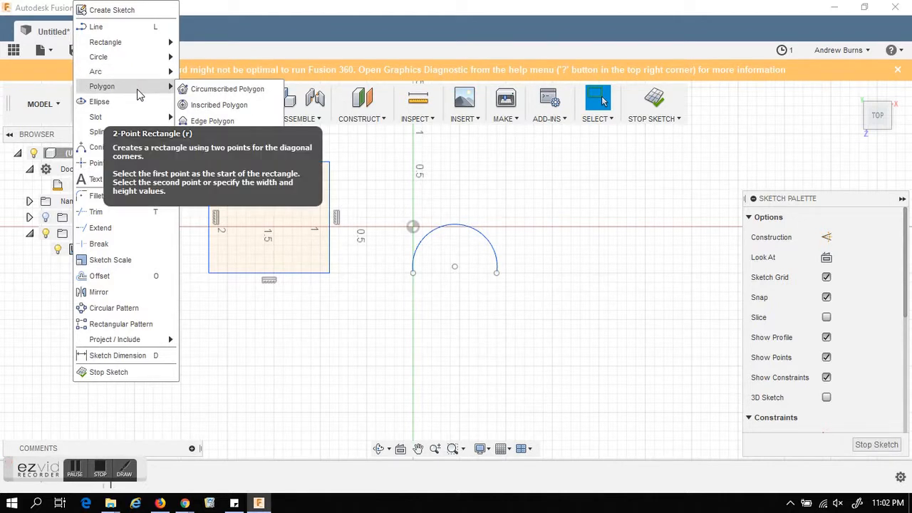
left_click(217, 89)
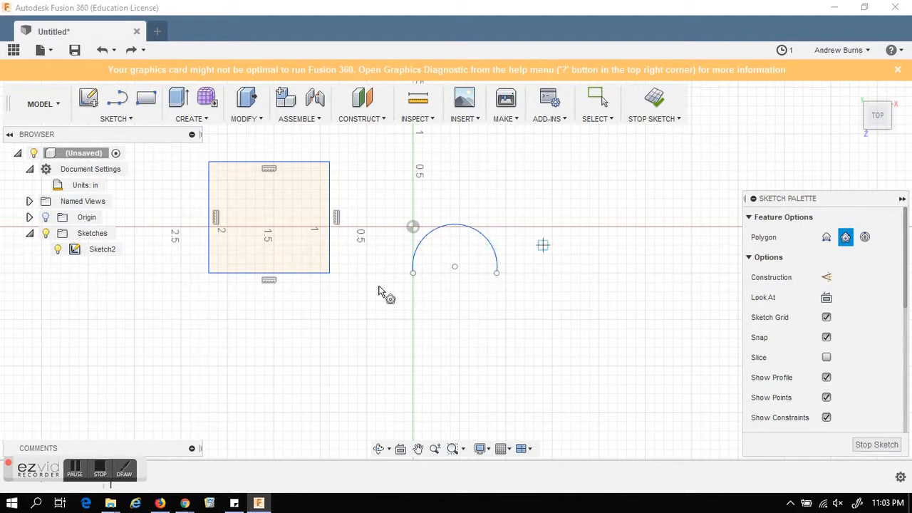
scroll(255, 350, "down", 3)
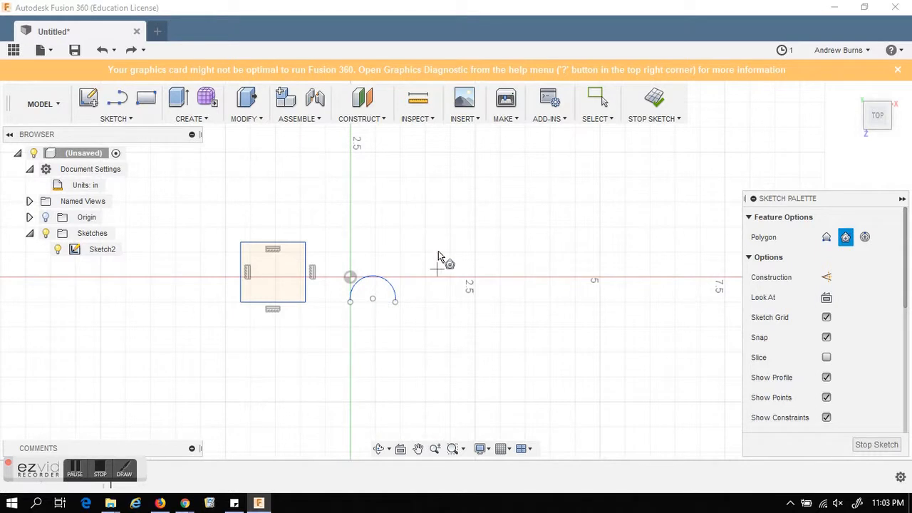
left_click(447, 212)
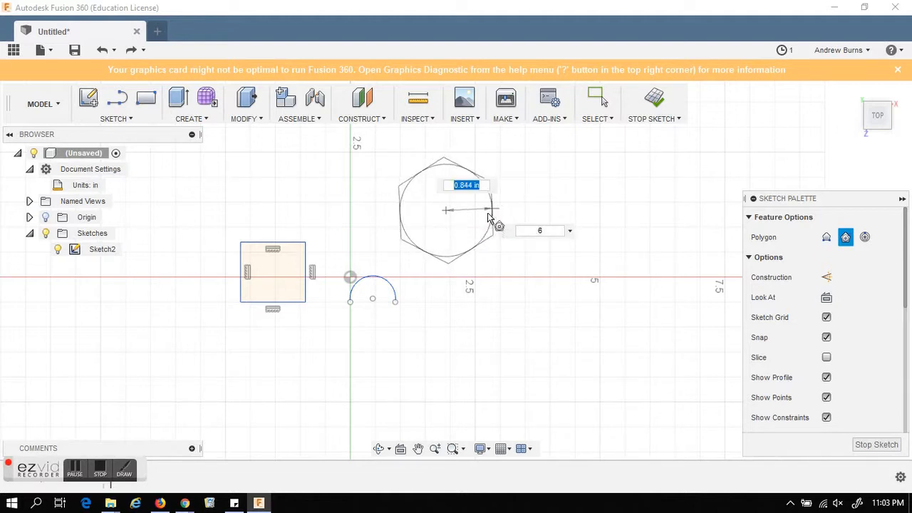
scroll(491, 214, "down", 2)
scroll(485, 213, "up", 4)
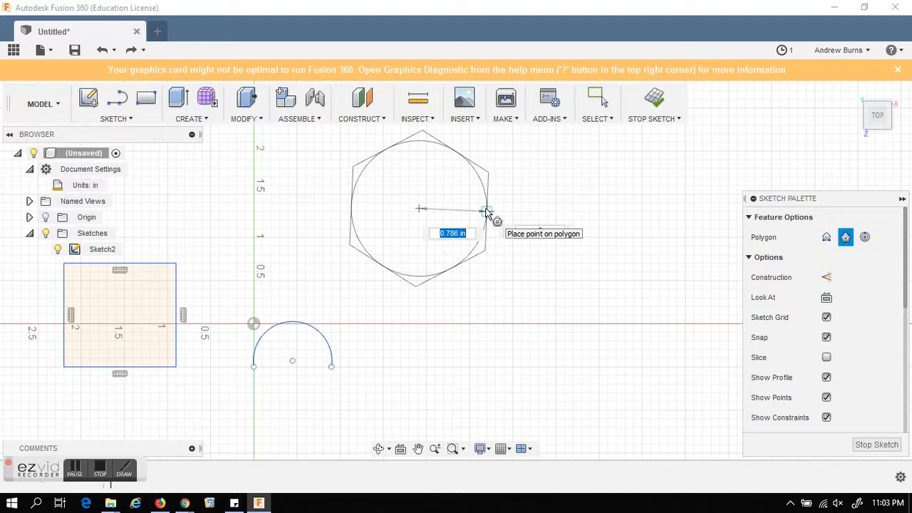
type("1")
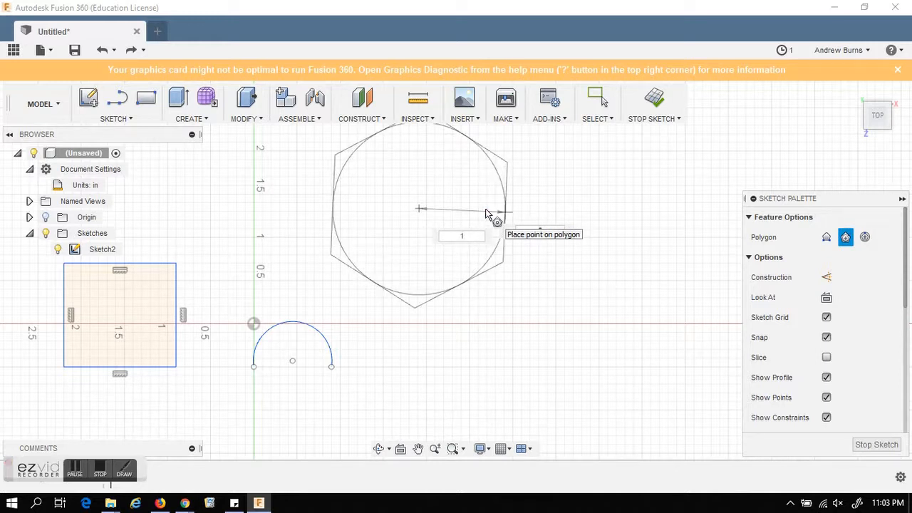
key("Tab")
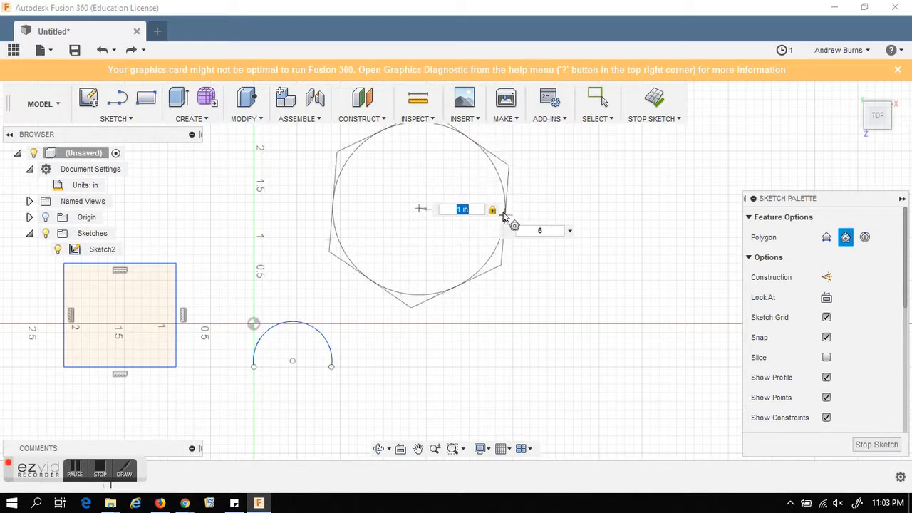
- Try 4, 5 and 6 sides for the circumscribed polygon, and discard it
key("Tab")
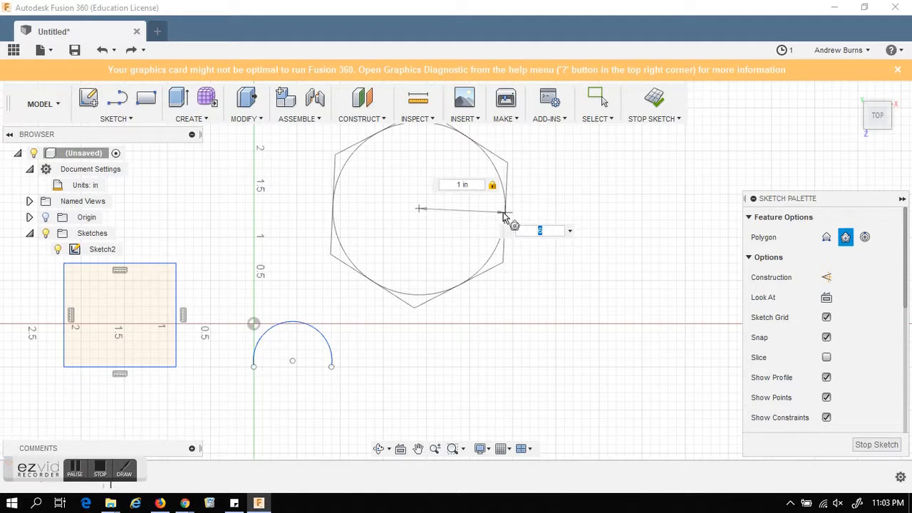
type("4")
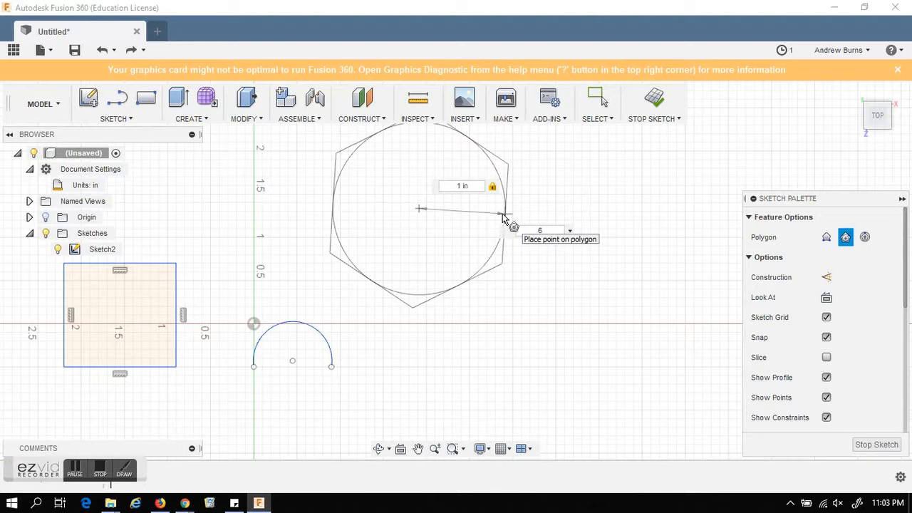
key("BackSpace")
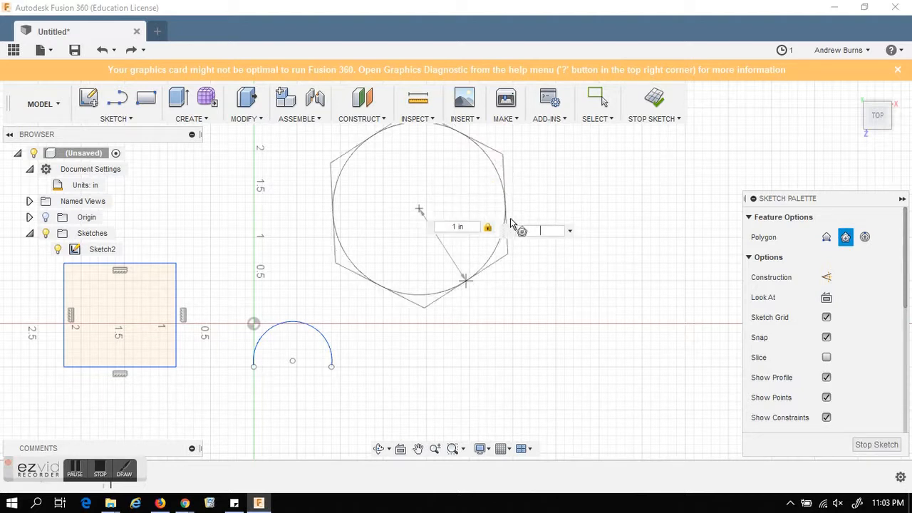
type("5")
key("BackSpace")
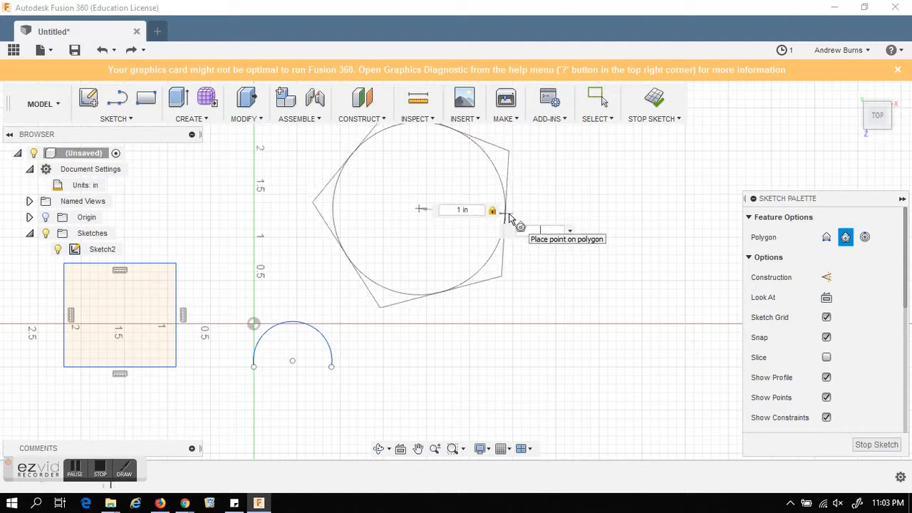
type("4")
key("BackSpace")
type("6")
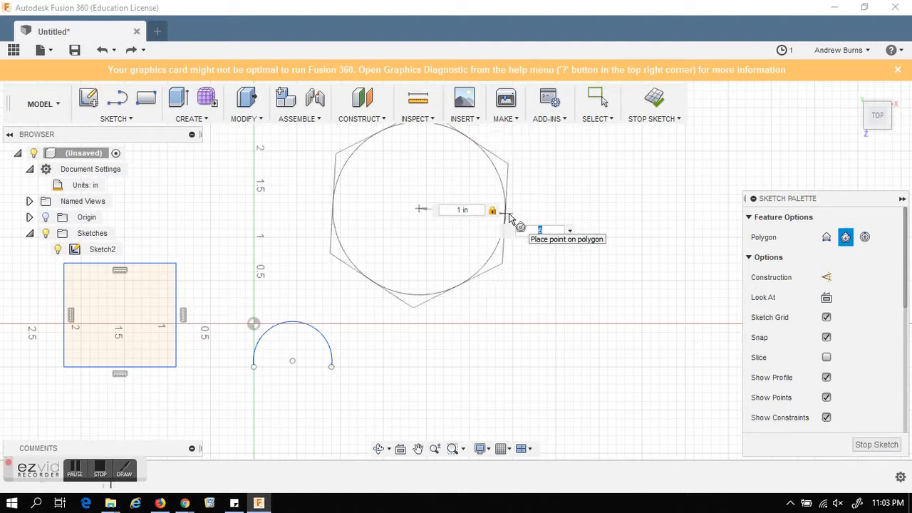
key("Return")
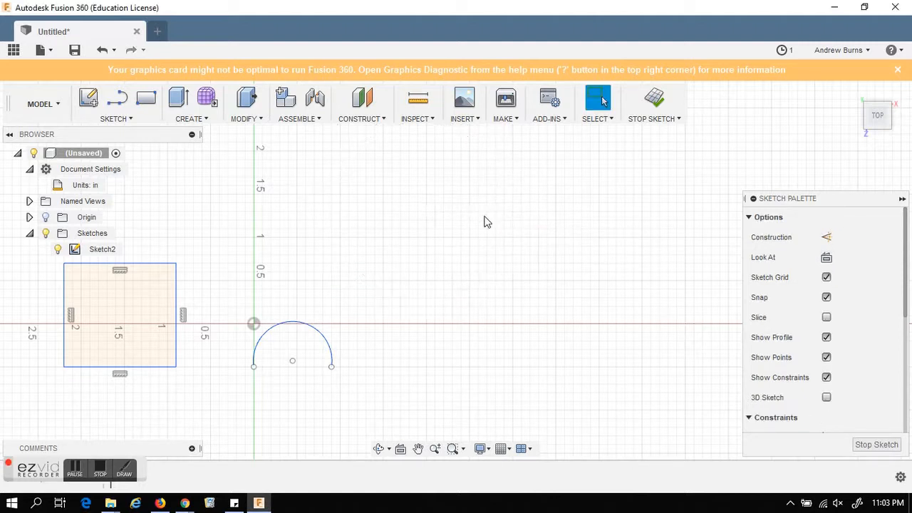
- Sketch a six-sided inscribed polygon with a 1 in radius, centred about 1.5 in right of and 1 in above the origin, and cancel it
left_click(117, 119)
mouse_move(142, 88)
left_click(212, 106)
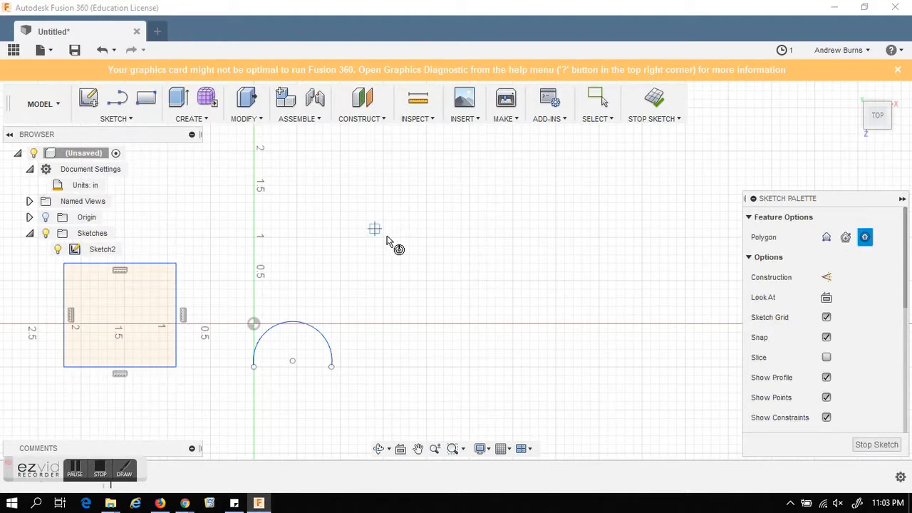
left_click(385, 238)
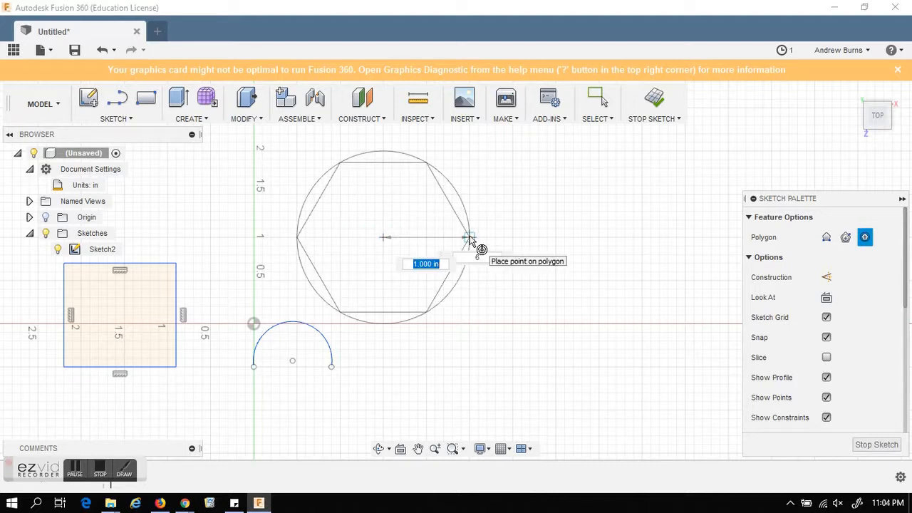
left_click(470, 236)
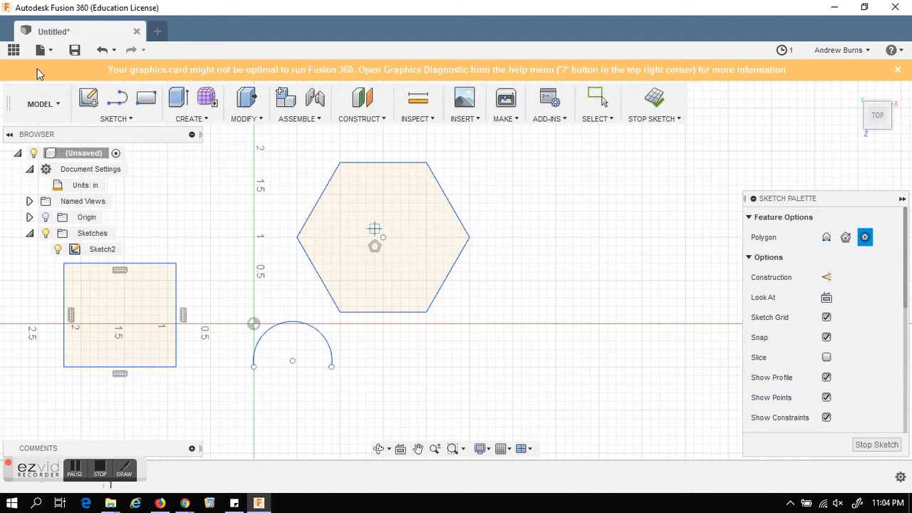
left_click(116, 119)
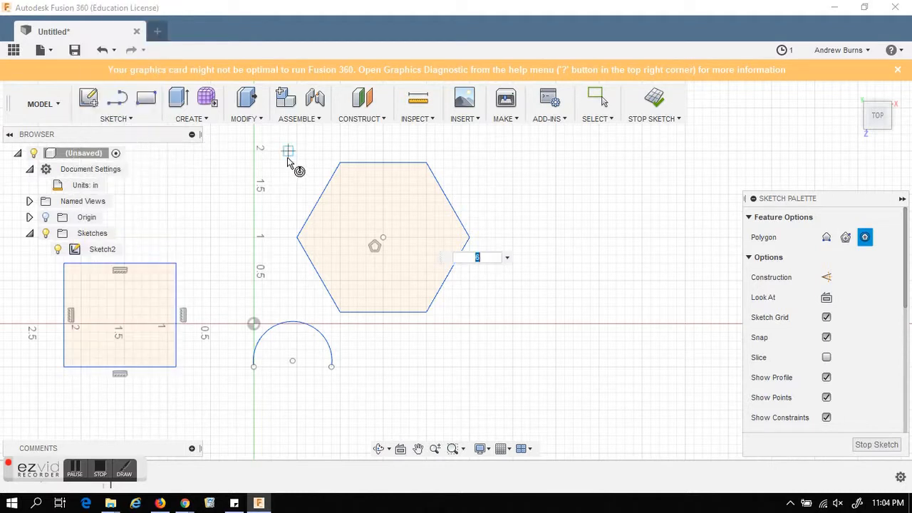
key("Escape")
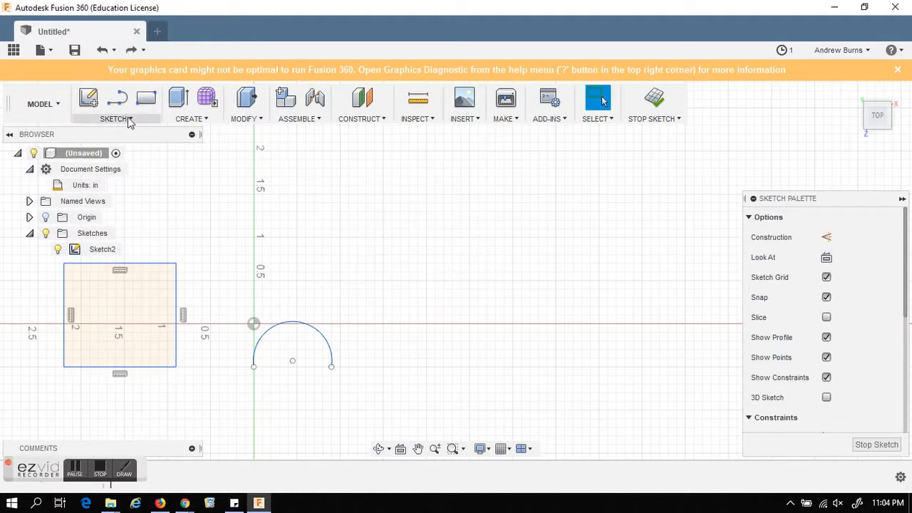
- Try an edge polygon on a 0.7 in horizontal edge along the horizontal axis right of the arc, testing 5, 4 and 6 sides
left_click(127, 119)
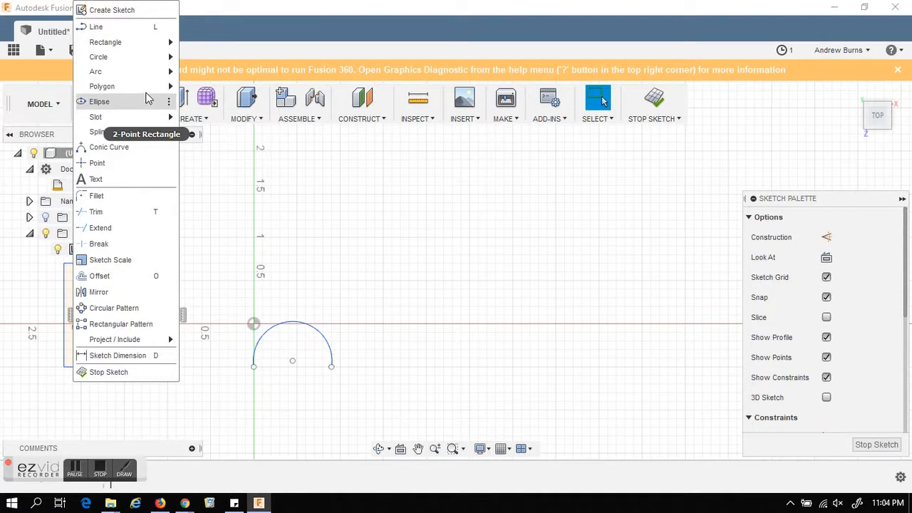
mouse_move(146, 93)
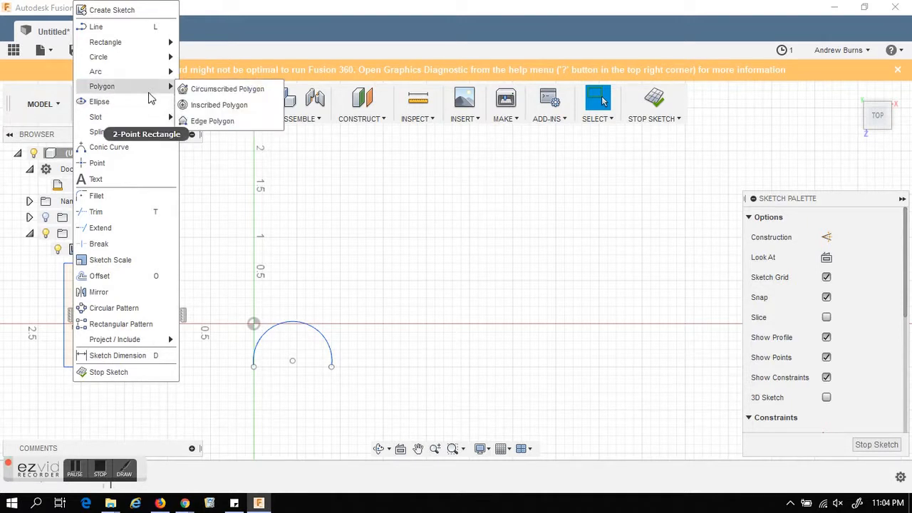
left_click(213, 120)
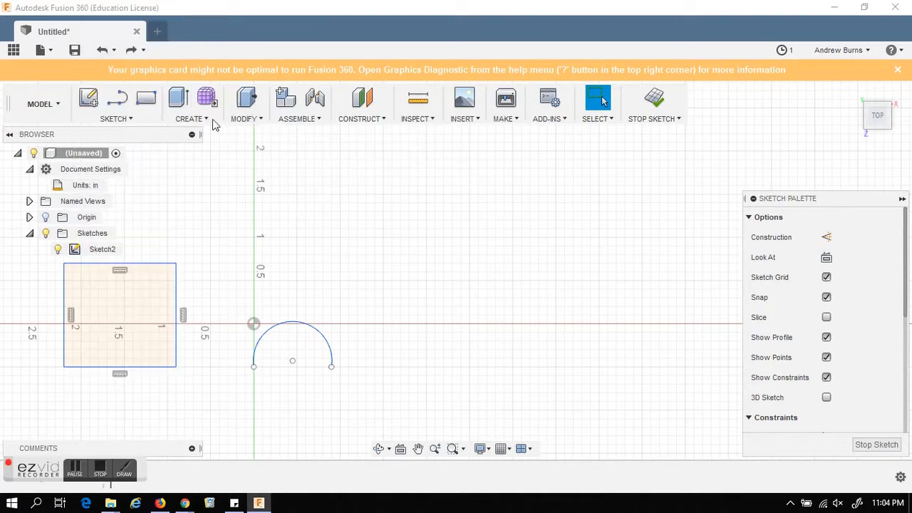
left_click(357, 324)
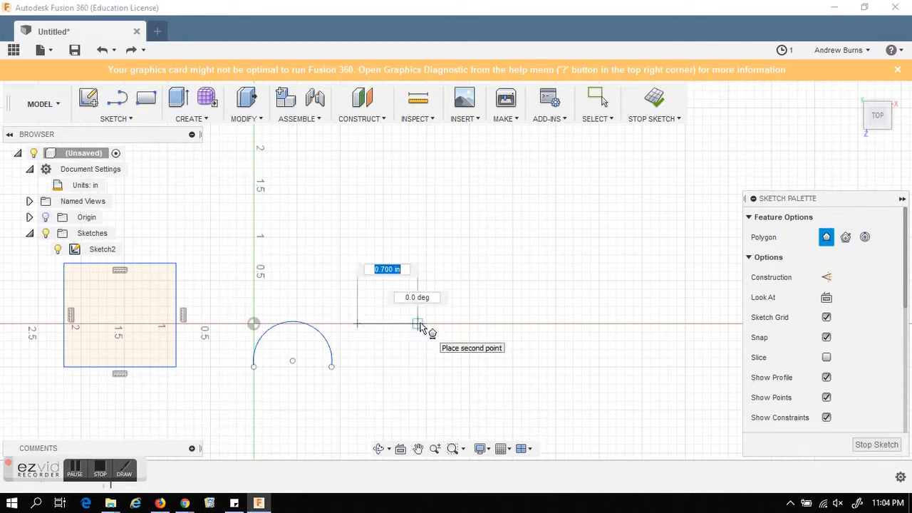
key("Tab")
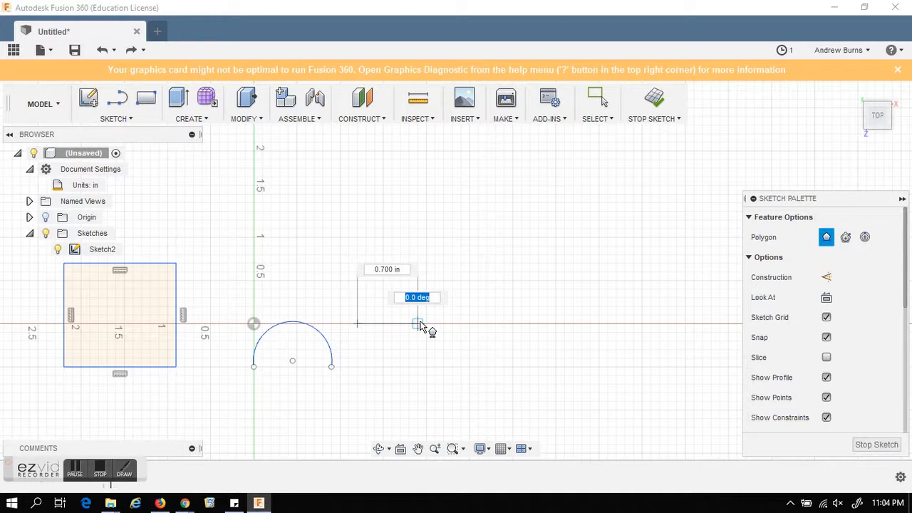
key("Return")
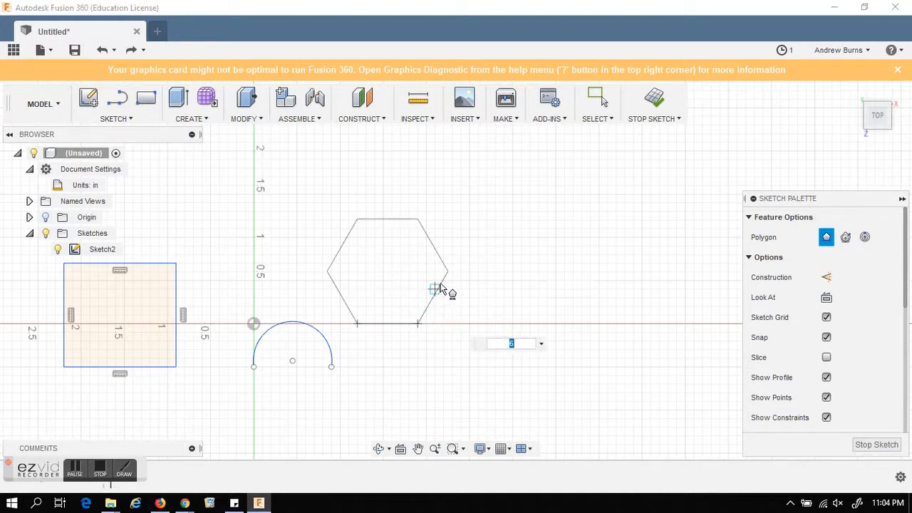
type("5")
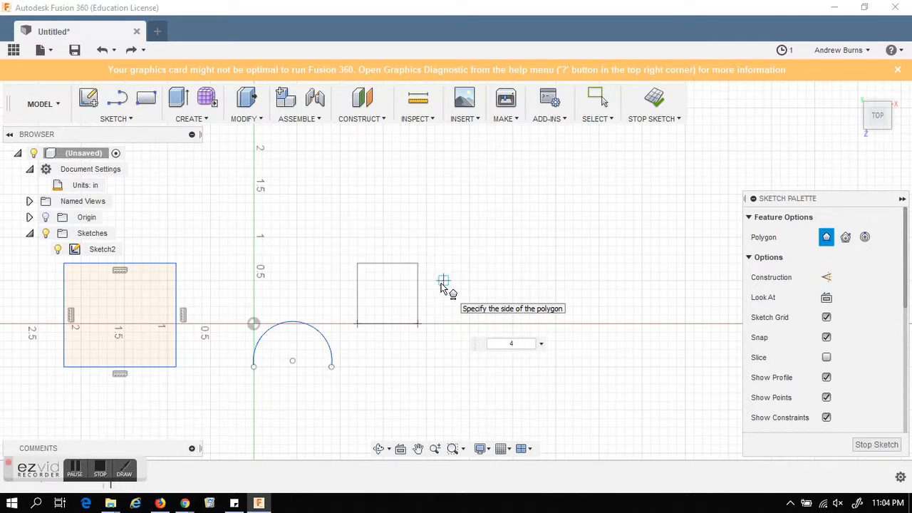
type("6")
left_click(440, 285)
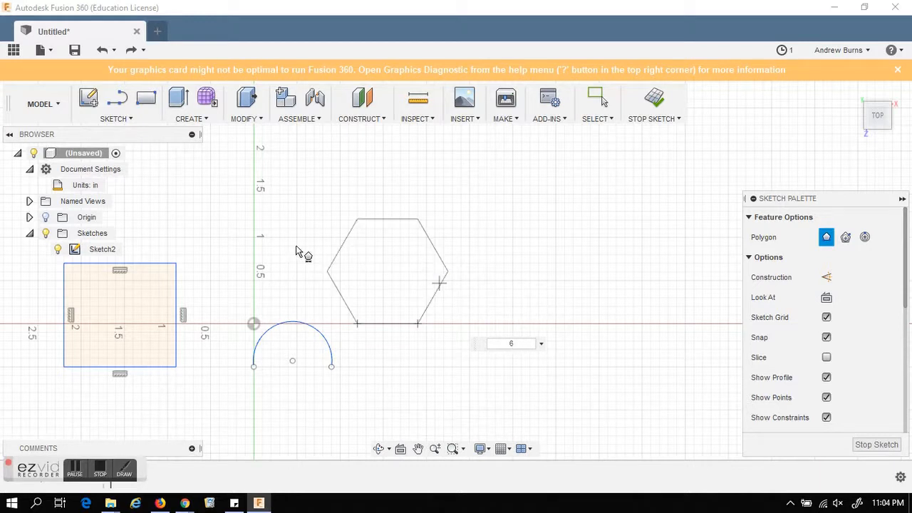
- Sketch an ellipse about 2 in wide and 2.84 in tall, centred on the horizontal axis about 1.5 in right of the origin
left_click(134, 121)
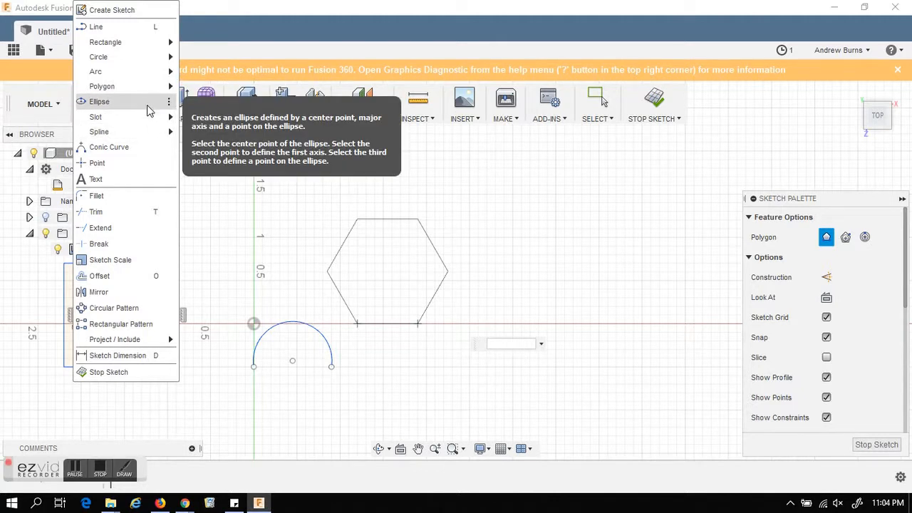
mouse_move(149, 121)
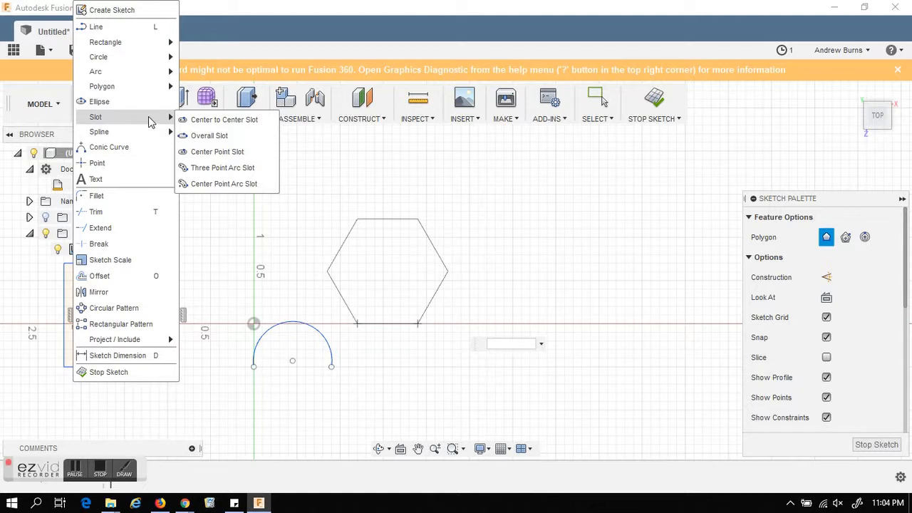
mouse_move(169, 84)
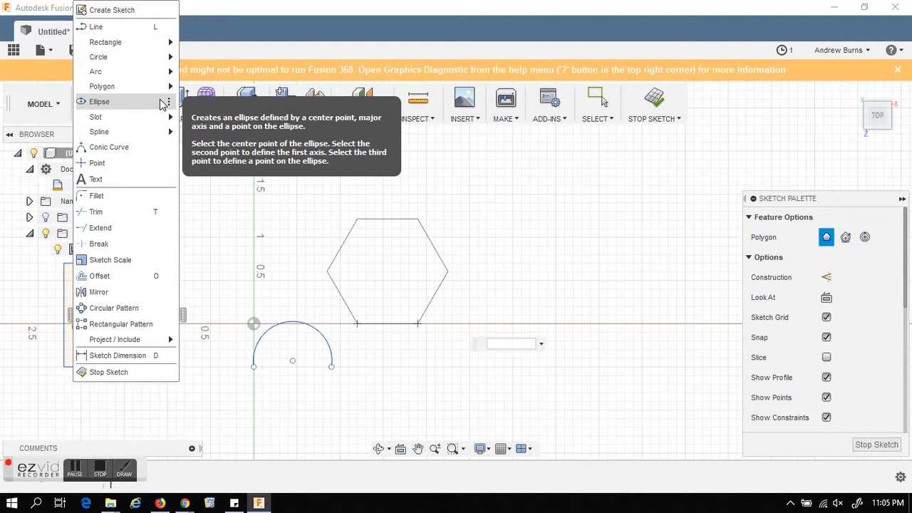
left_click(162, 104)
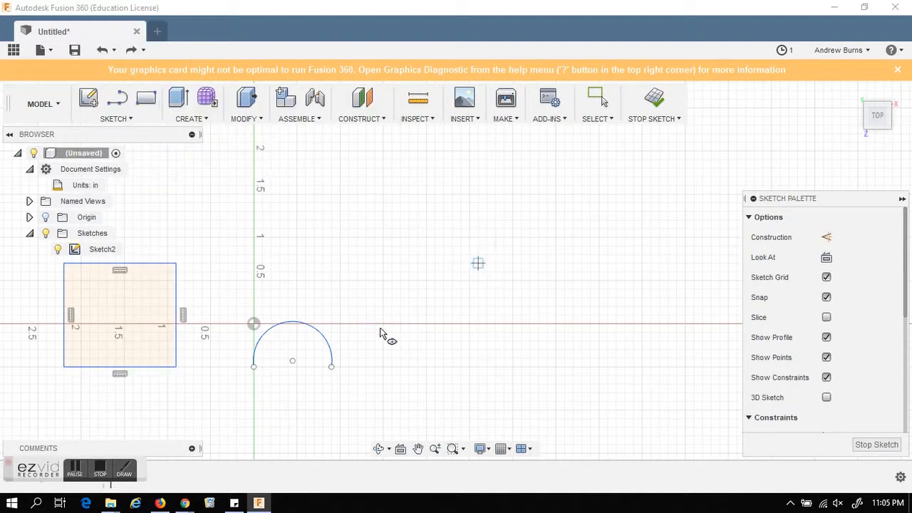
left_click(382, 324)
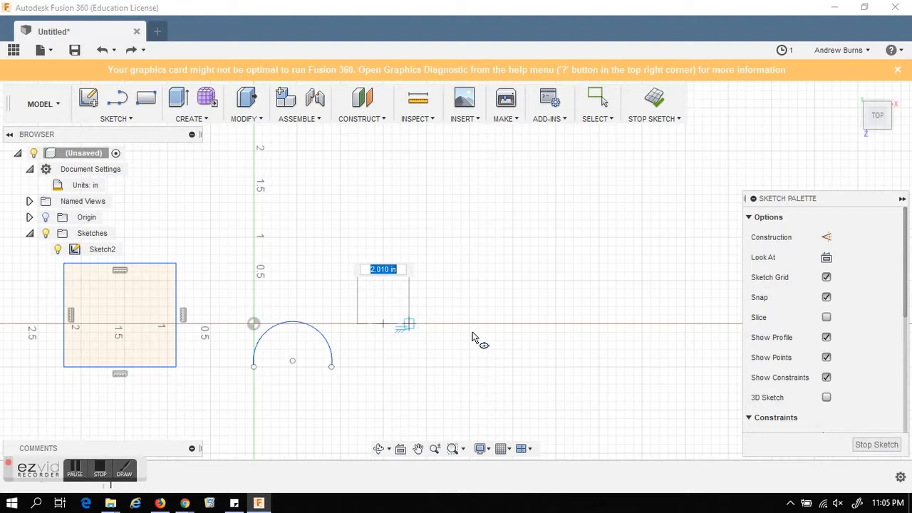
left_click(474, 333)
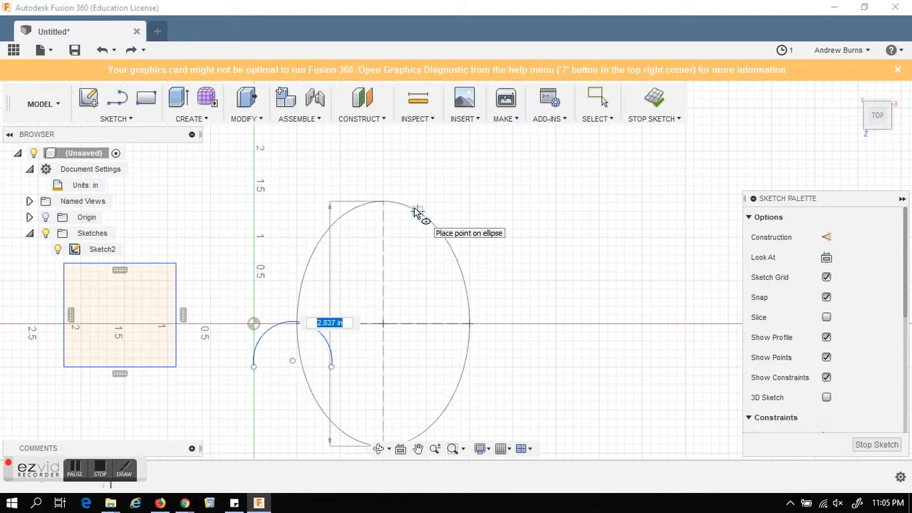
left_click(417, 223)
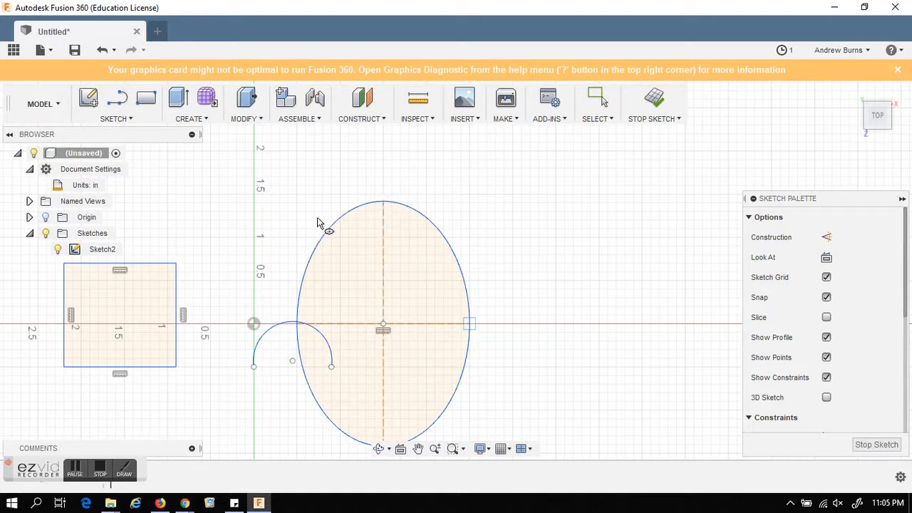
key("Escape")
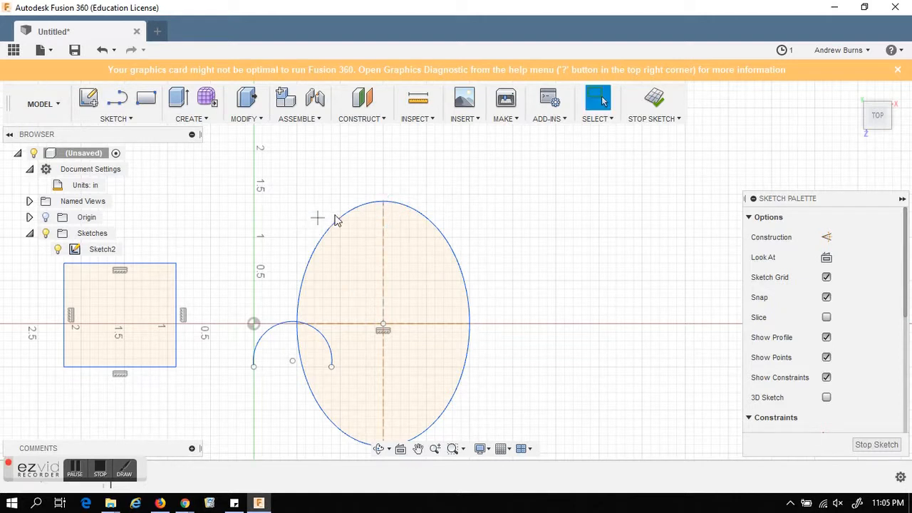
left_click(140, 121)
mouse_move(146, 137)
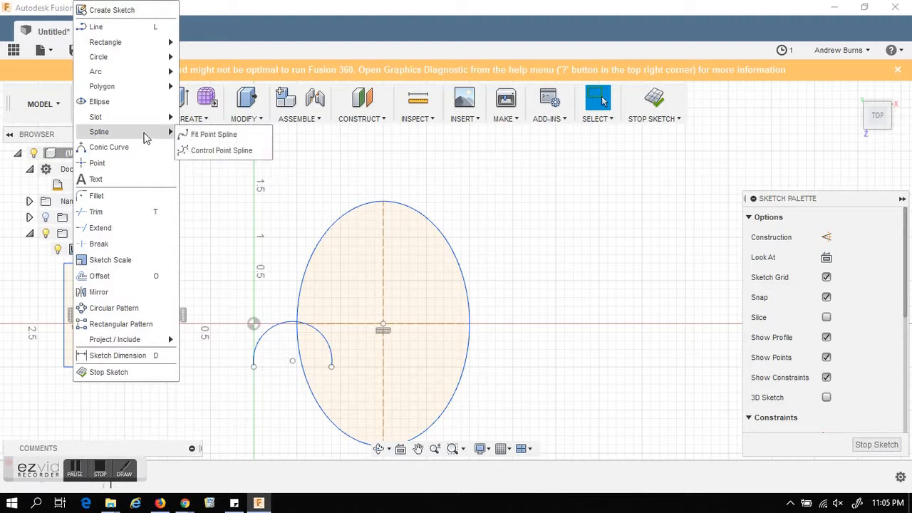
mouse_move(159, 121)
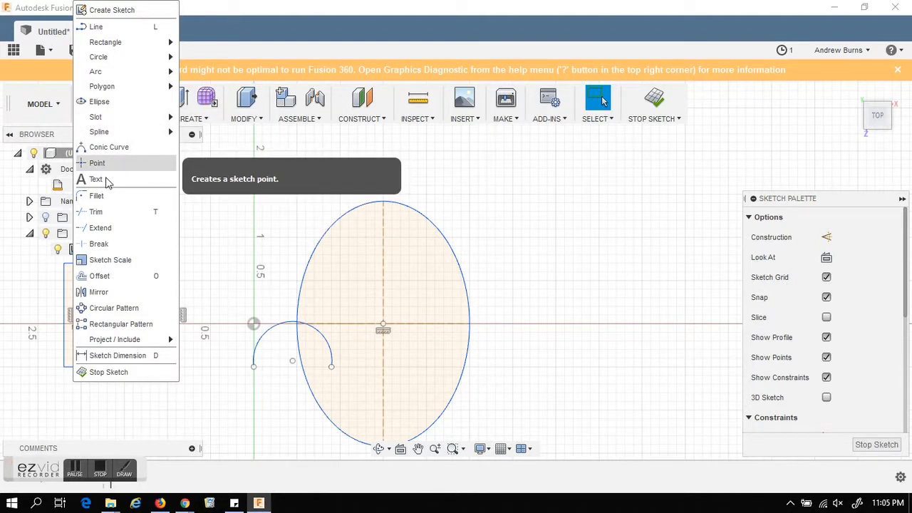
left_click(102, 472)
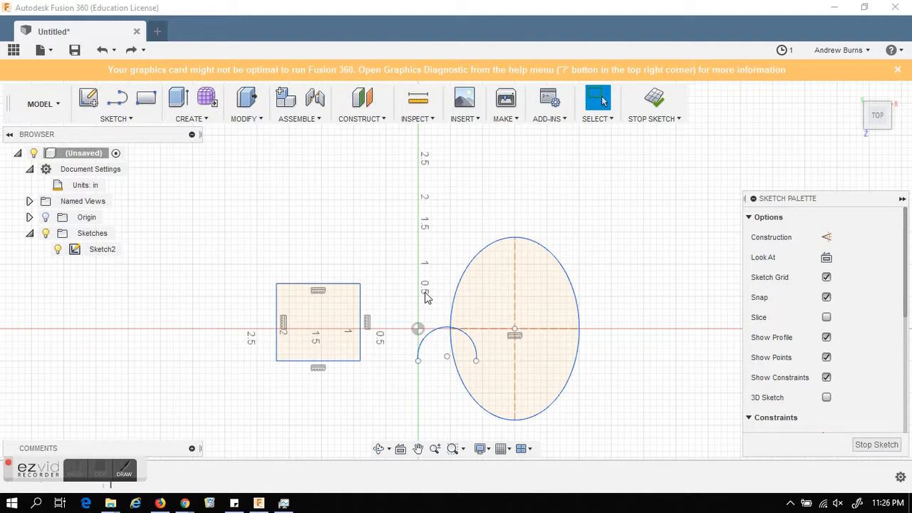
- Try a conic curve about 1 in wide above the rectangle's right corner, with its vertex point about 1.6 in above the horizontal axis
left_click(130, 119)
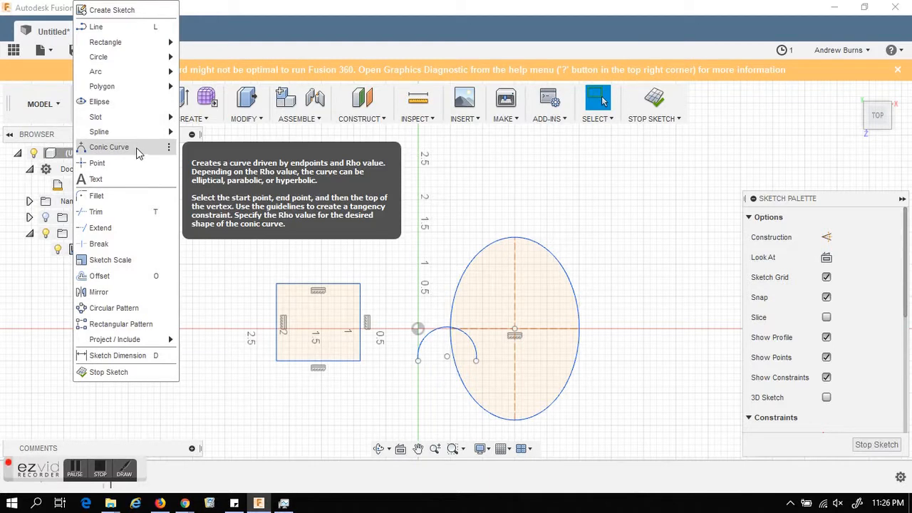
left_click(136, 148)
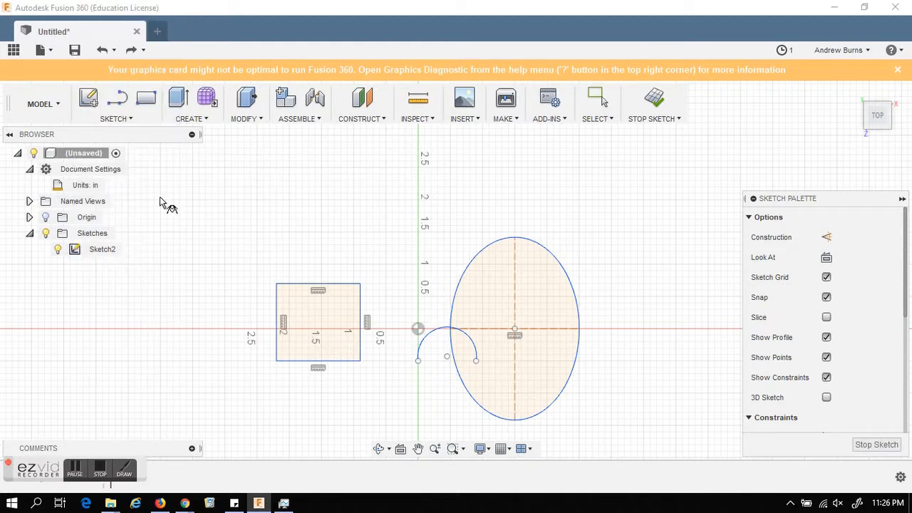
left_click(333, 270)
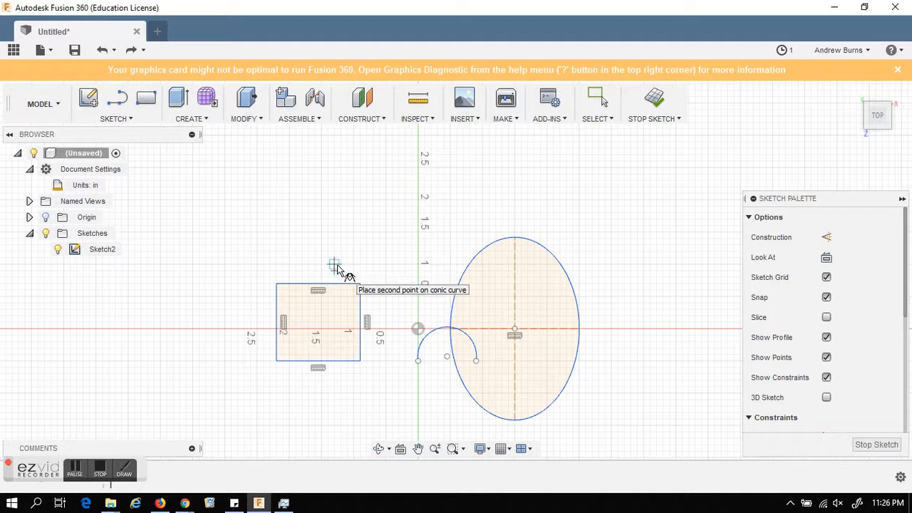
left_click(401, 272)
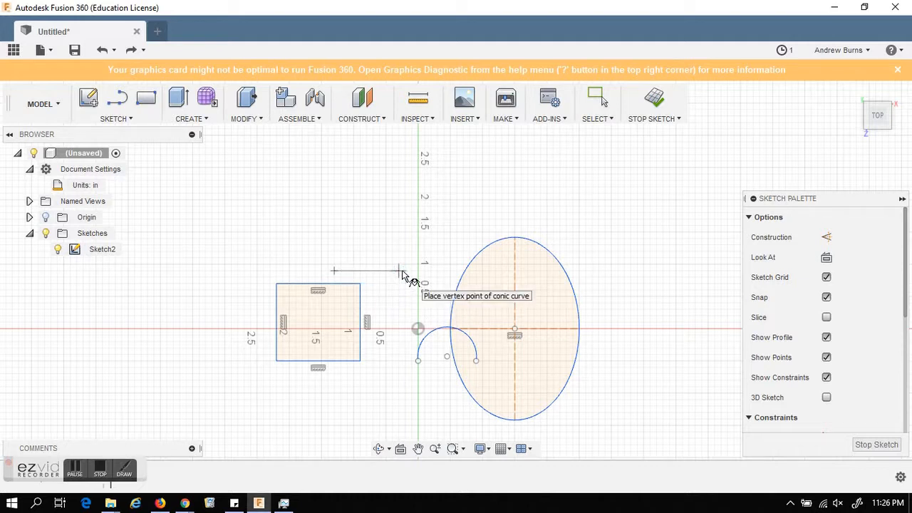
left_click(412, 223)
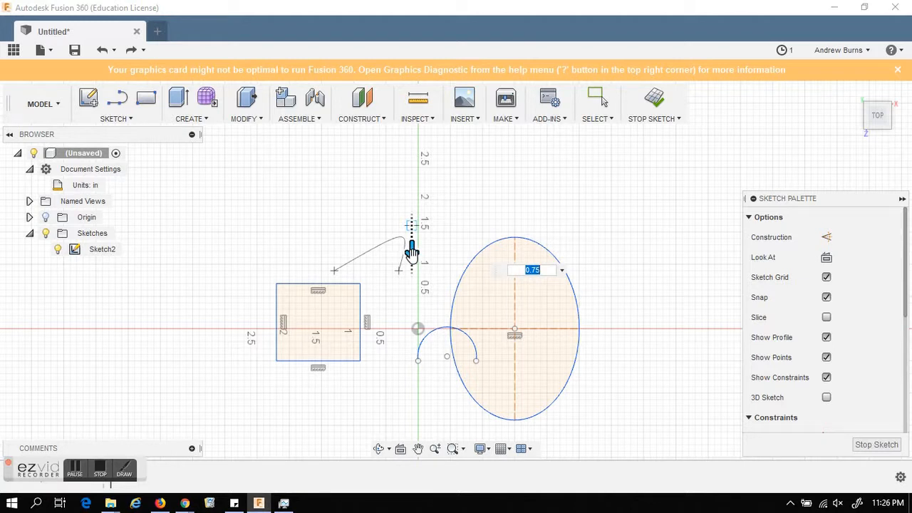
- Try rho values of 0.824, 0.306 and 0.543 for the conic curve, and cancel it
left_click_drag(411, 251, 432, 254)
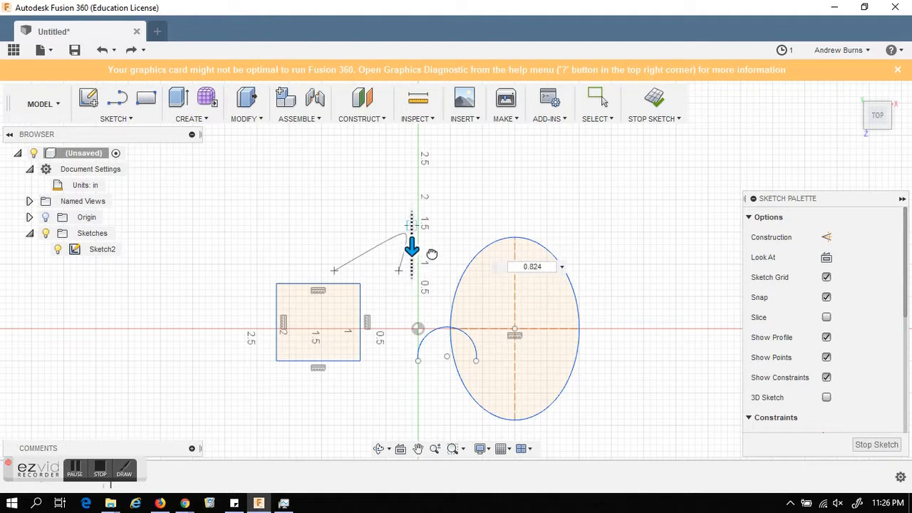
left_click_drag(432, 254, 413, 271)
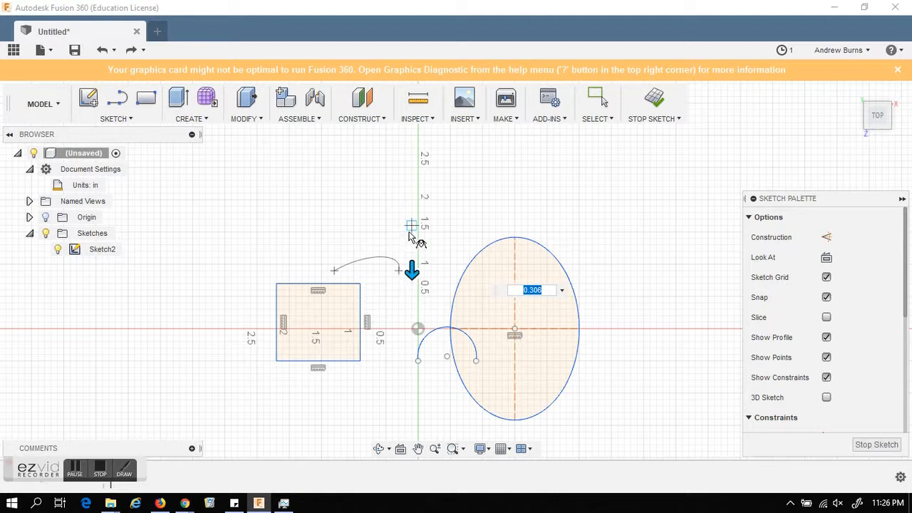
mouse_move(412, 270)
left_mouse_down()
mouse_move(414, 235)
mouse_move(420, 262)
left_mouse_up()
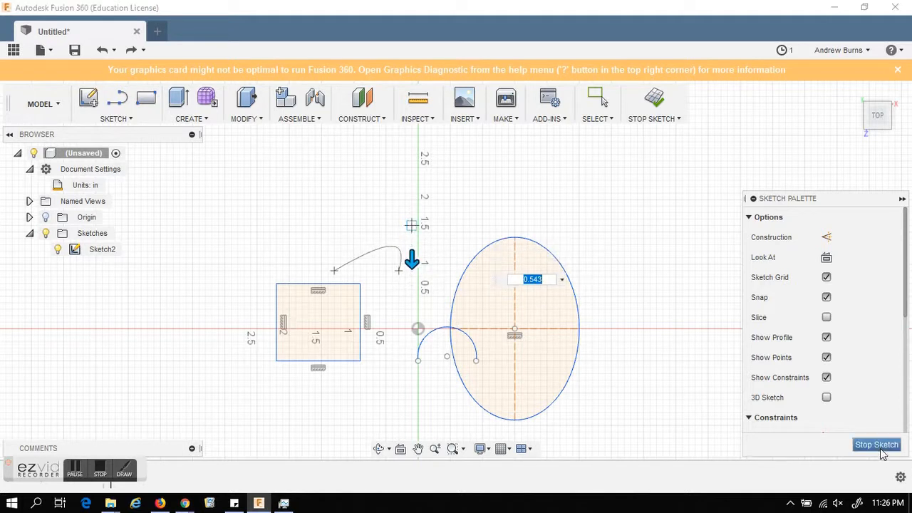
key("Escape")
key("Escape")
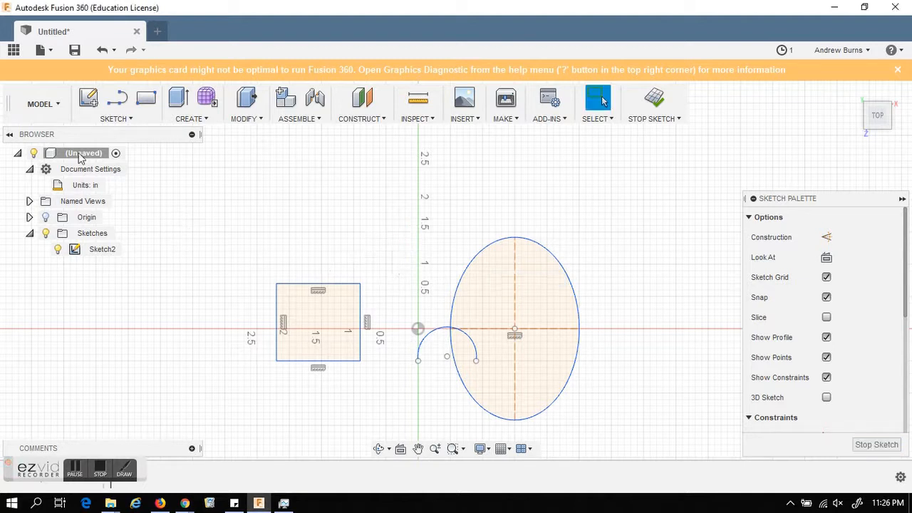
- Place two free sketch points above the origin and one point at the midpoint of each of the rectangle's top and bottom edges
left_click(118, 118)
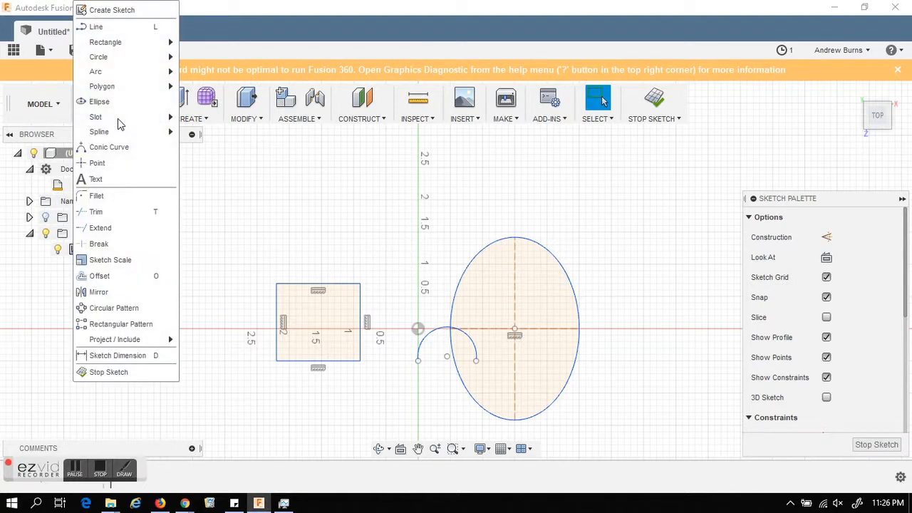
left_click(122, 162)
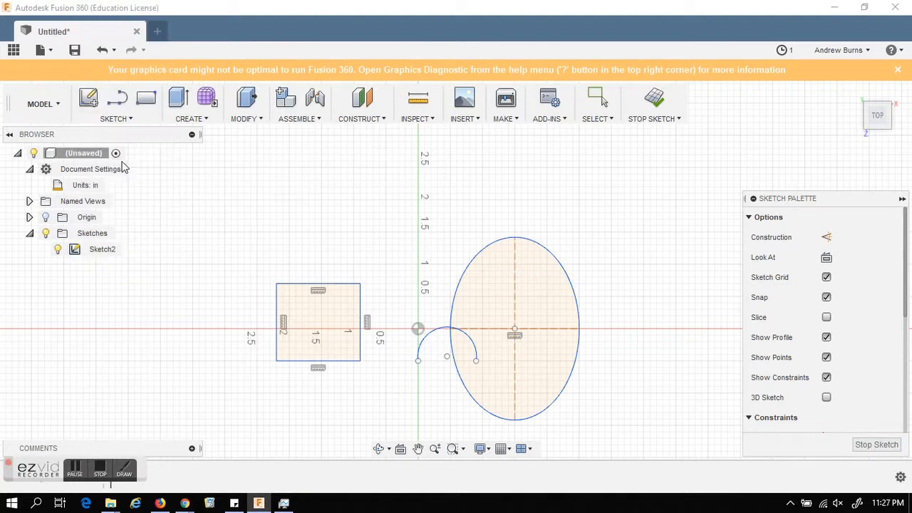
left_click(458, 219)
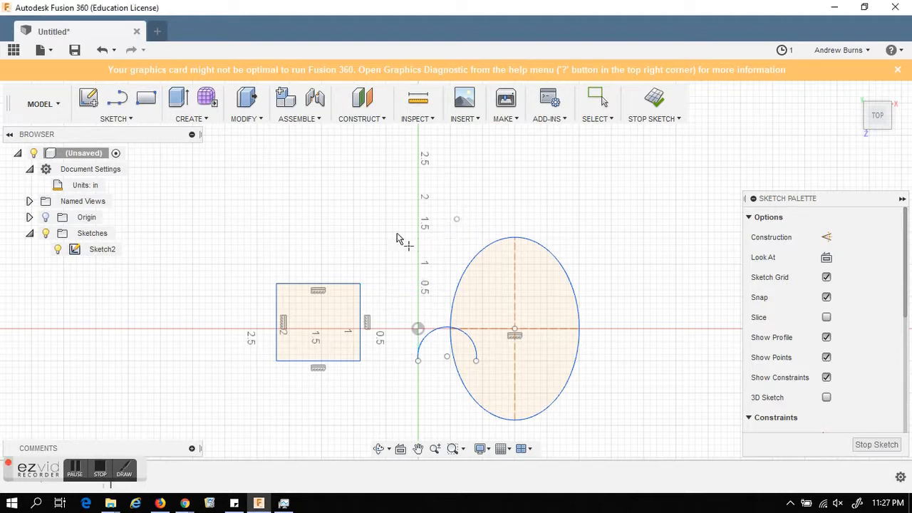
left_click(398, 188)
scroll(370, 332, "up", 2)
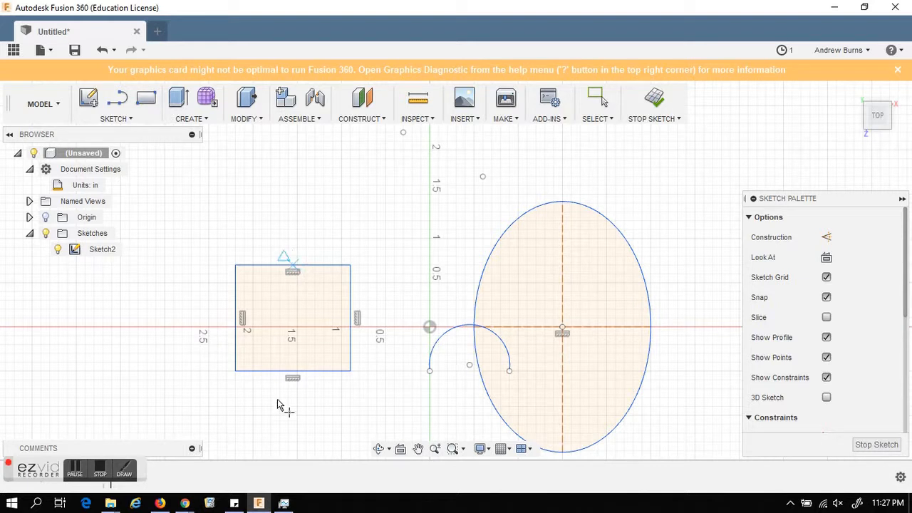
left_click(293, 265)
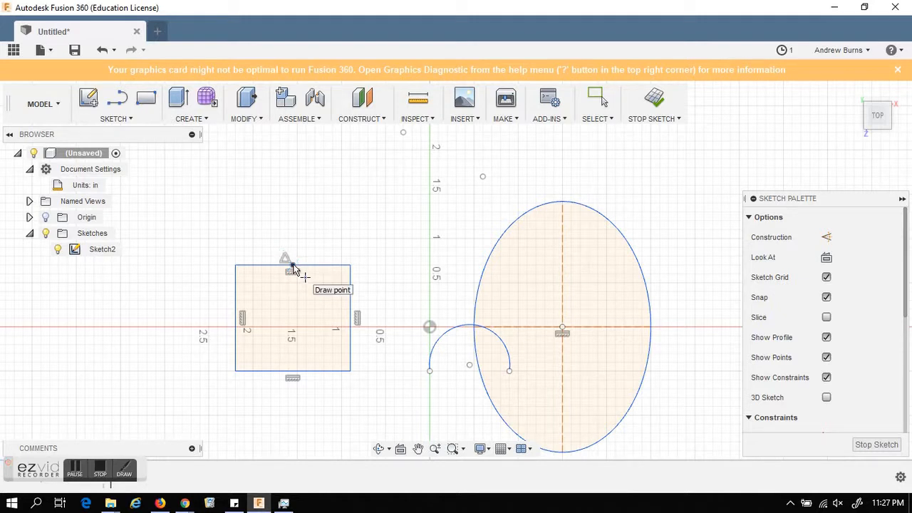
left_click(292, 370)
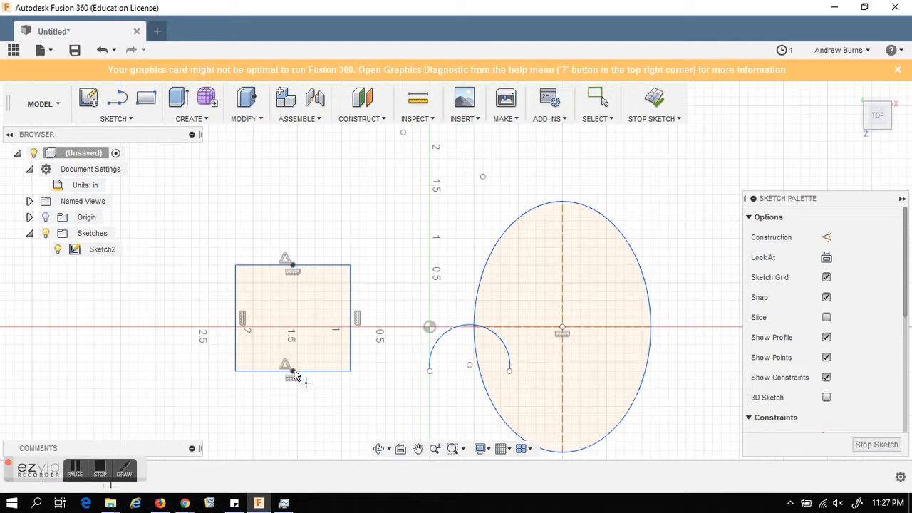
- Try a vertical line joining the midpoints of the rectangle's top and bottom edges
left_click(128, 118)
left_click(96, 26)
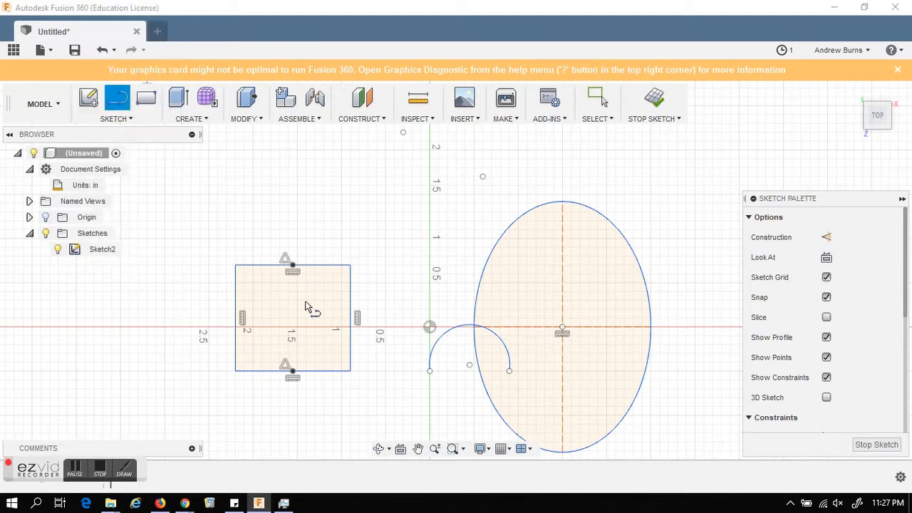
left_click(293, 265)
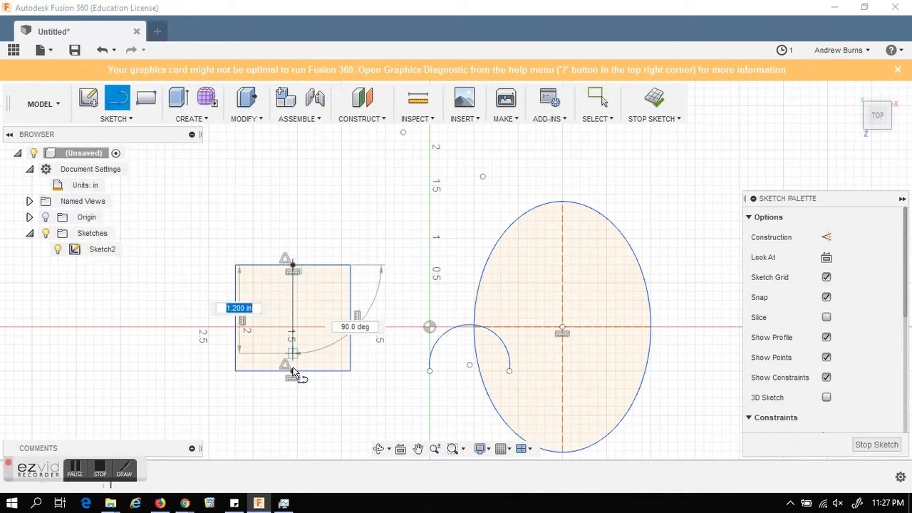
double_click(293, 371)
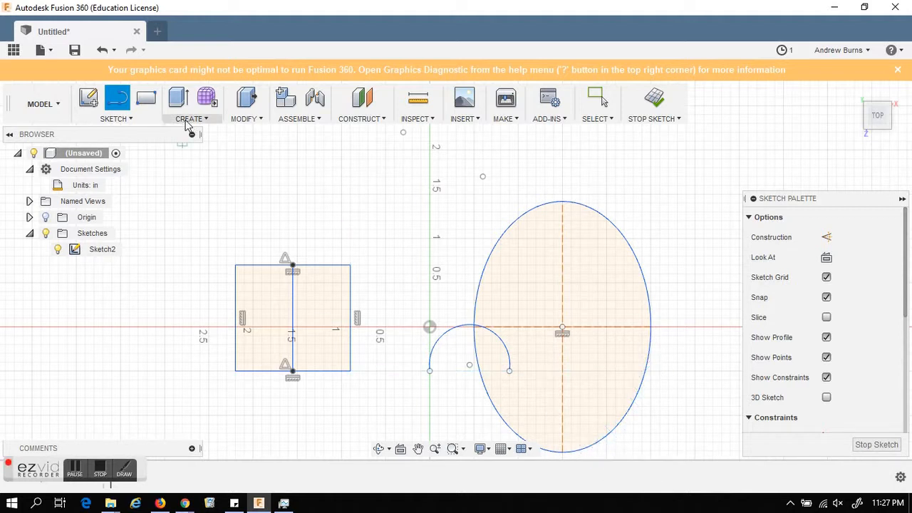
left_click(122, 119)
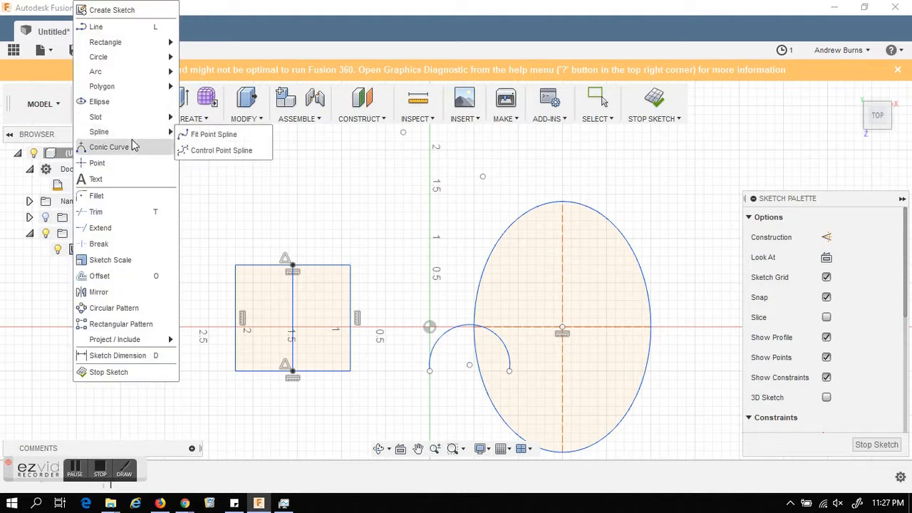
left_click(260, 200)
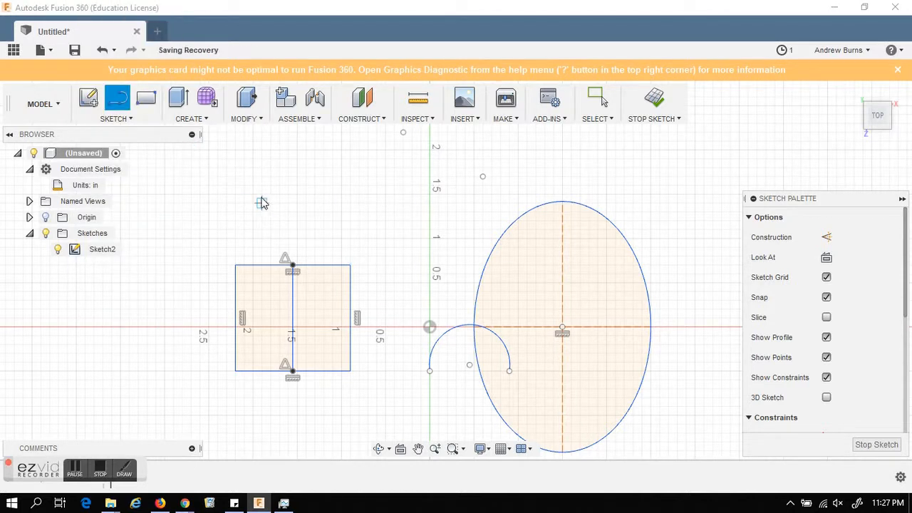
key("Escape")
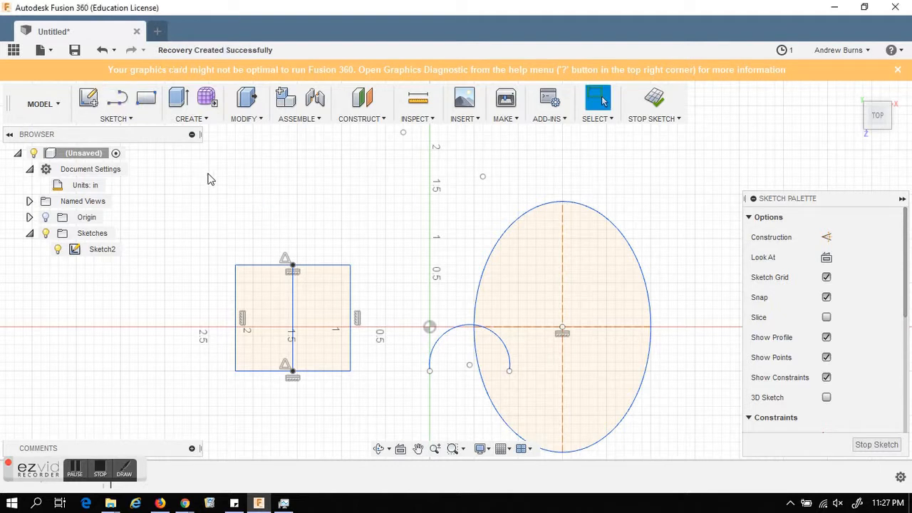
- Place the sketch text "Hello" inside the rectangle, at about 2 in left of and 0.25 in below the origin
left_click(117, 118)
left_click(114, 174)
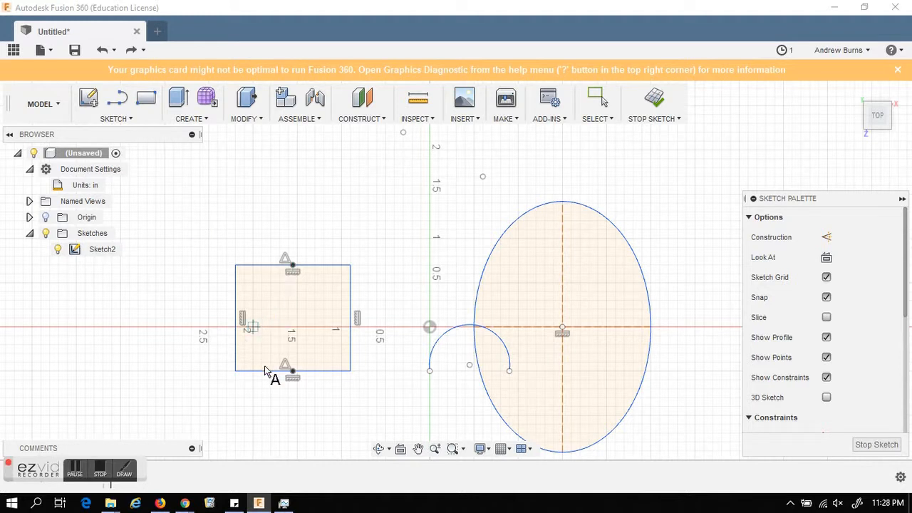
scroll(265, 365, "down", 2)
scroll(257, 354, "up", 6)
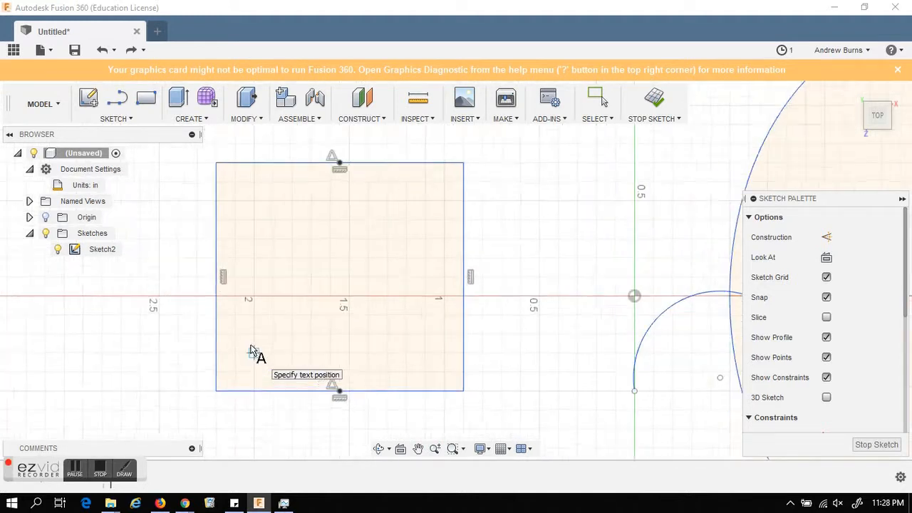
scroll(250, 349, "up", 1)
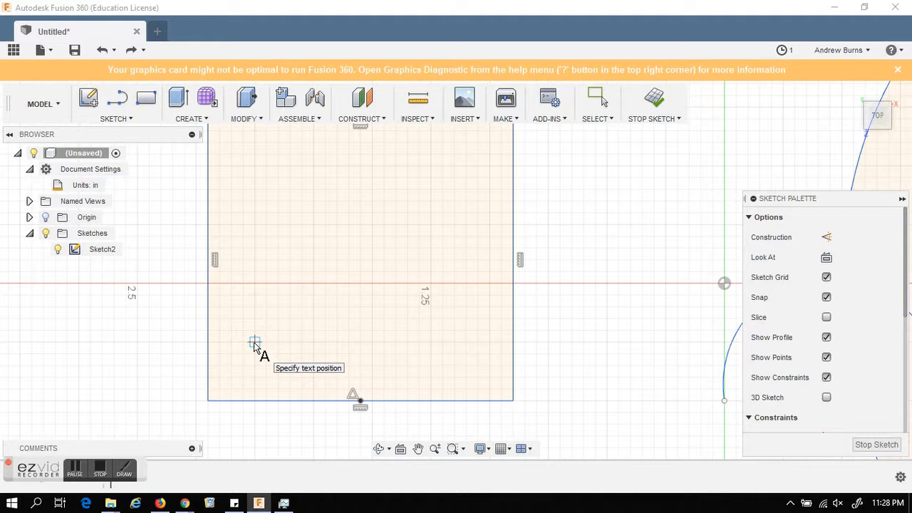
left_click(254, 342)
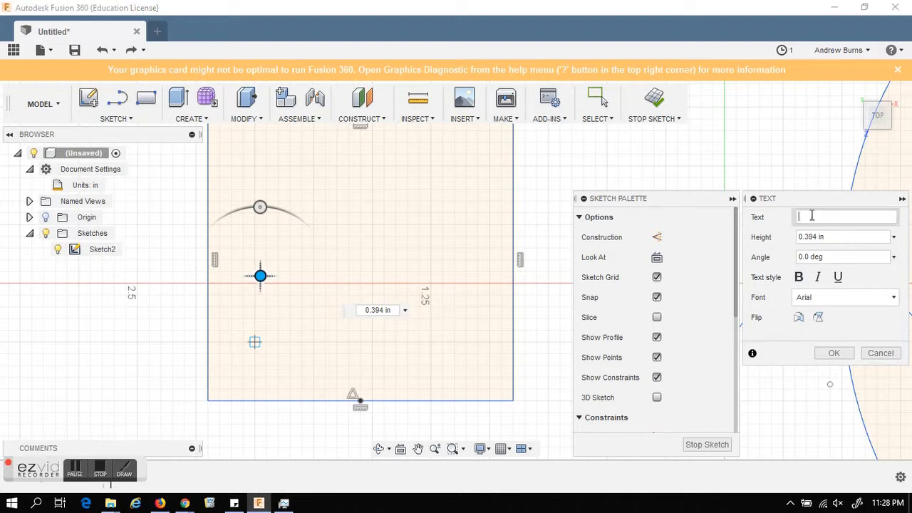
type("Hel")
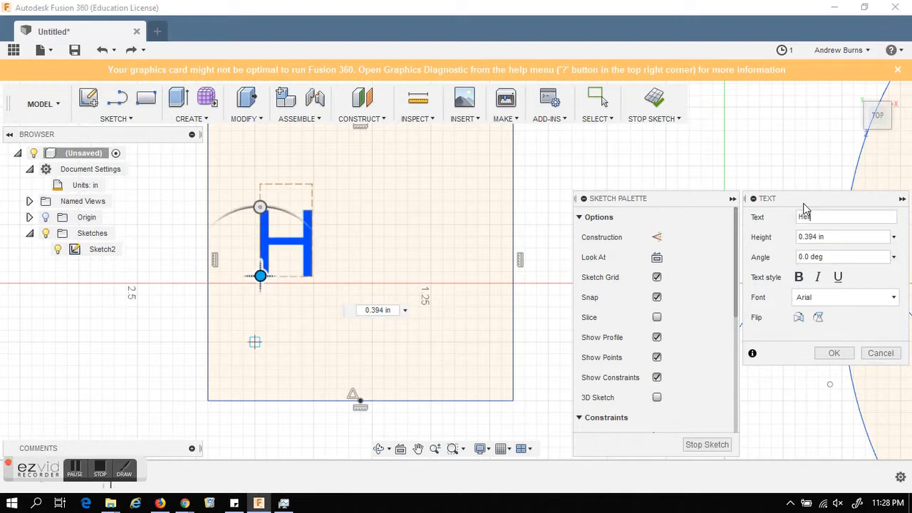
type("lo")
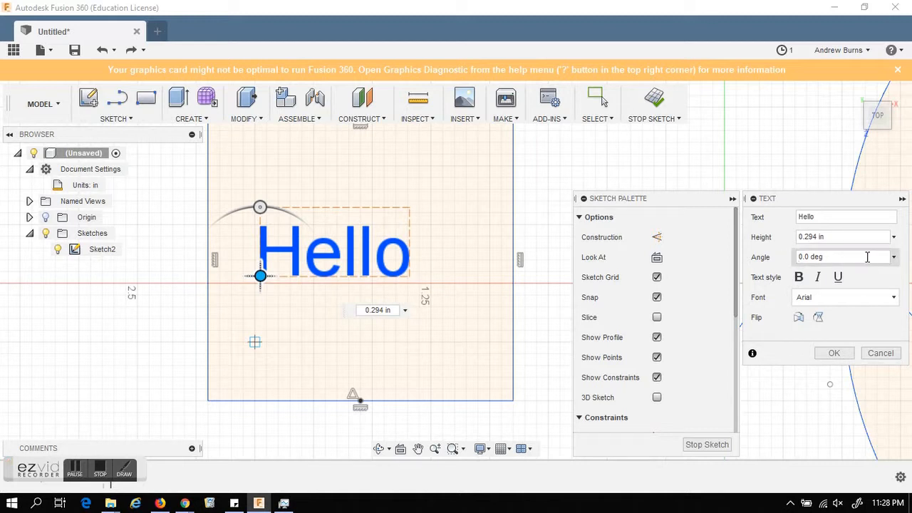
- Set the text height to 0.294 in and its angle to -20 deg
left_click(810, 238)
mouse_move(260, 206)
left_mouse_down()
mouse_move(204, 230)
mouse_move(264, 204)
mouse_move(240, 207)
mouse_move(272, 211)
left_mouse_up()
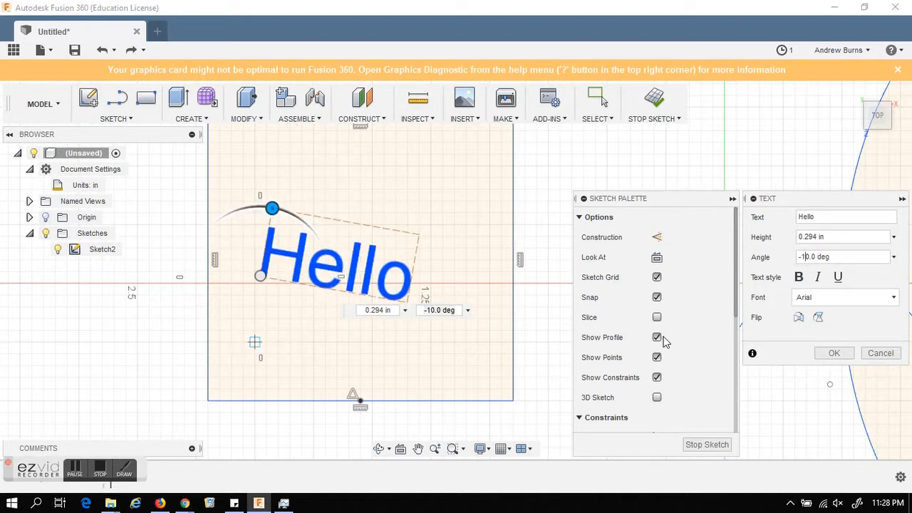
key("Left")
key("BackSpace")
type("2")
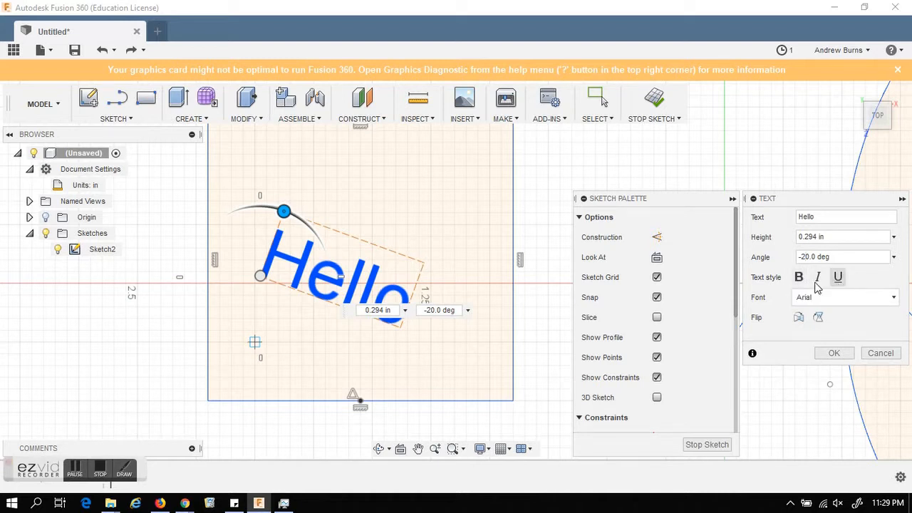
- Try flipping the text horizontally and vertically, and discard the text
left_click(801, 317)
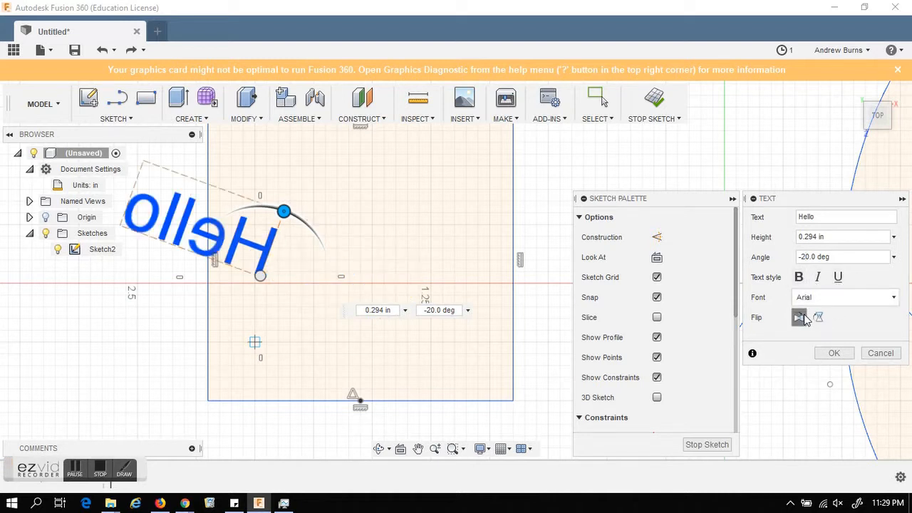
left_click(800, 318)
left_click(817, 319)
left_click(817, 319)
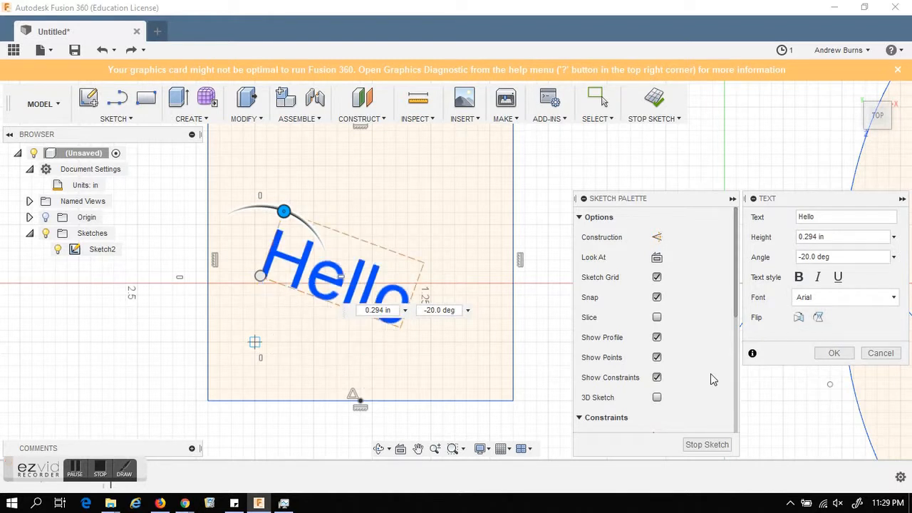
left_click(876, 354)
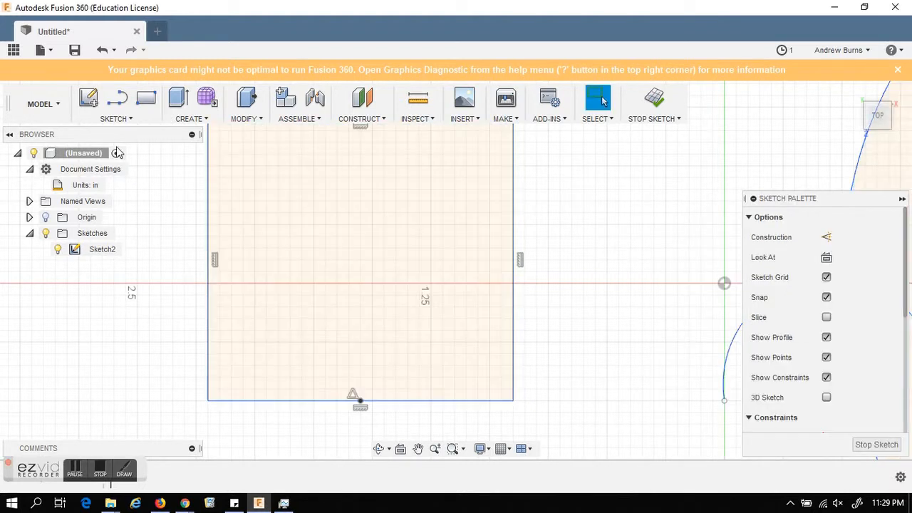
scroll(166, 256, "down", 4)
scroll(107, 267, "up", 3)
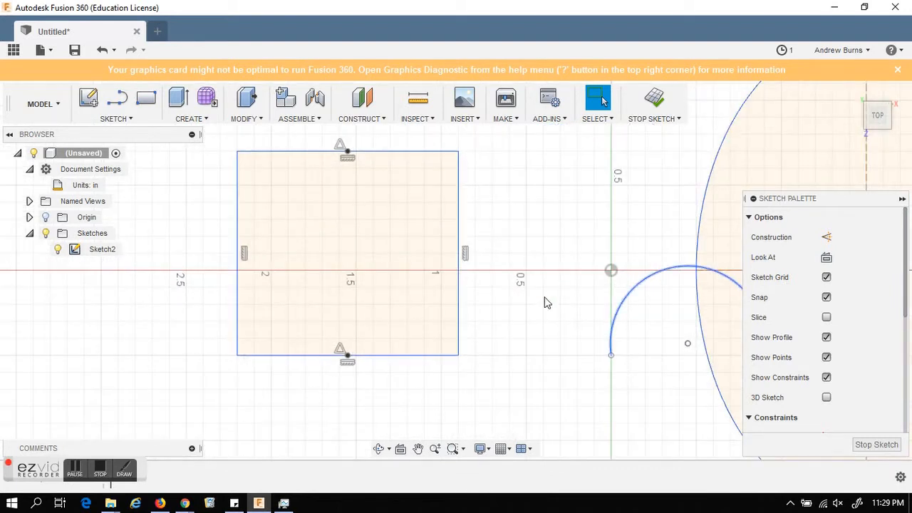
scroll(546, 292, "down", 3)
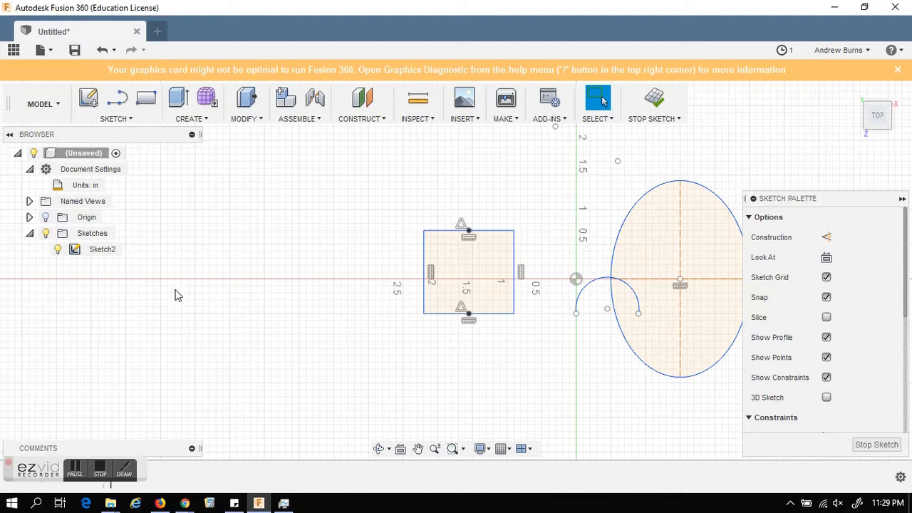
scroll(191, 310, "down", 3)
scroll(401, 285, "up", 5)
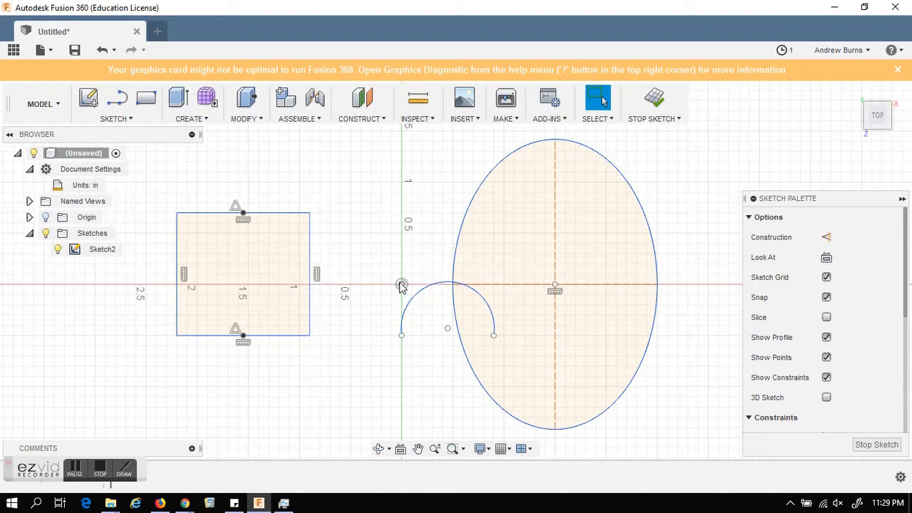